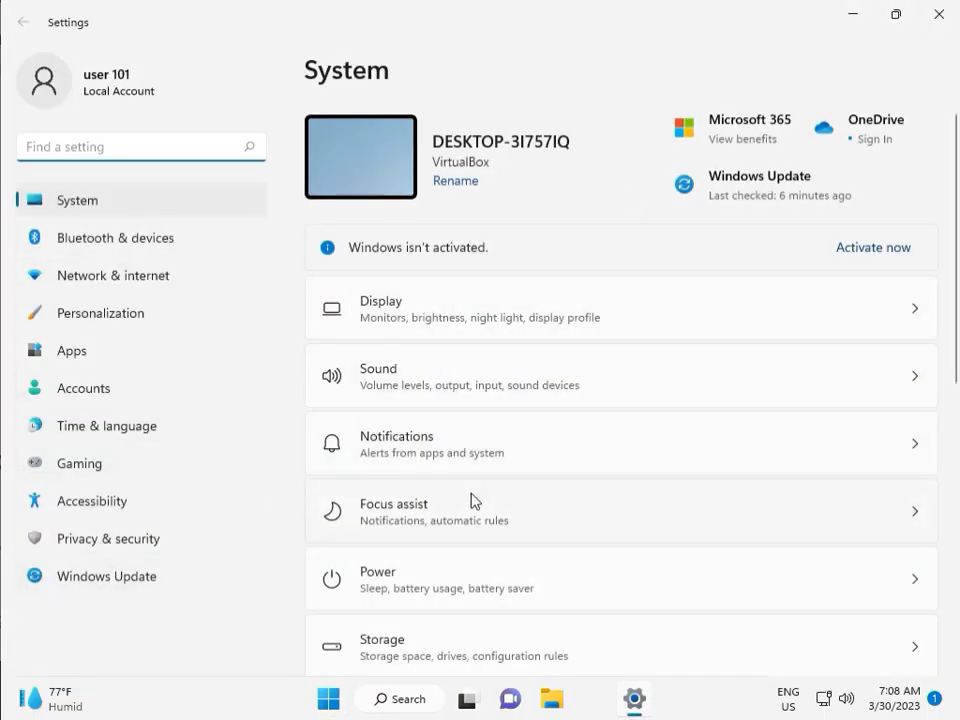
Run the Windows Update troubleshooter from the other troubleshooters in System settings, then close its report and the Settings window.
scroll(471, 500, "down", 3)
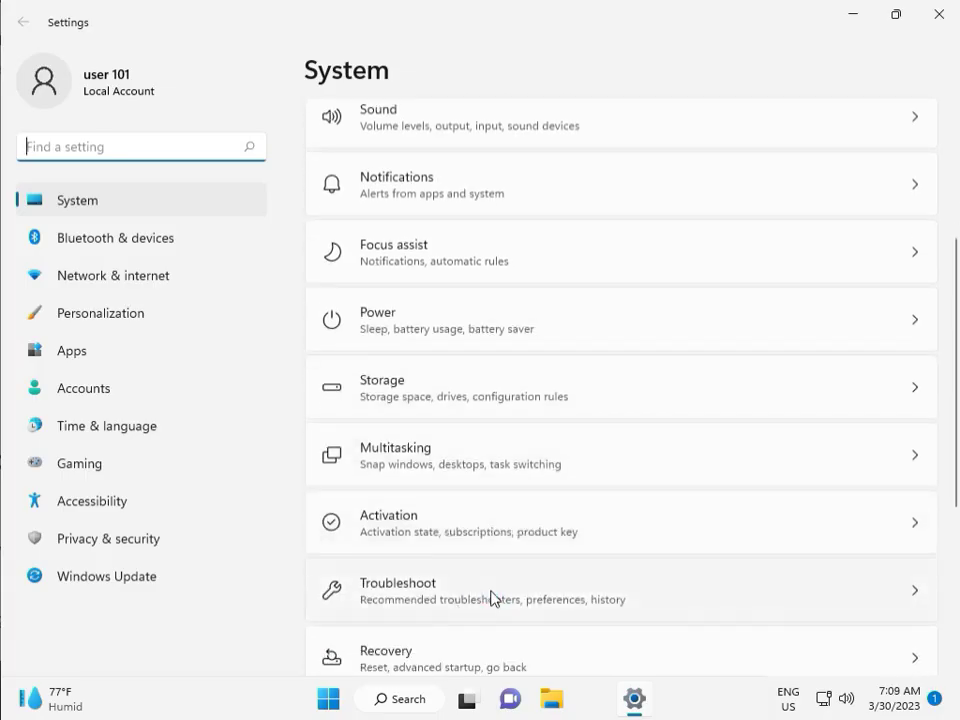
left_click(493, 599)
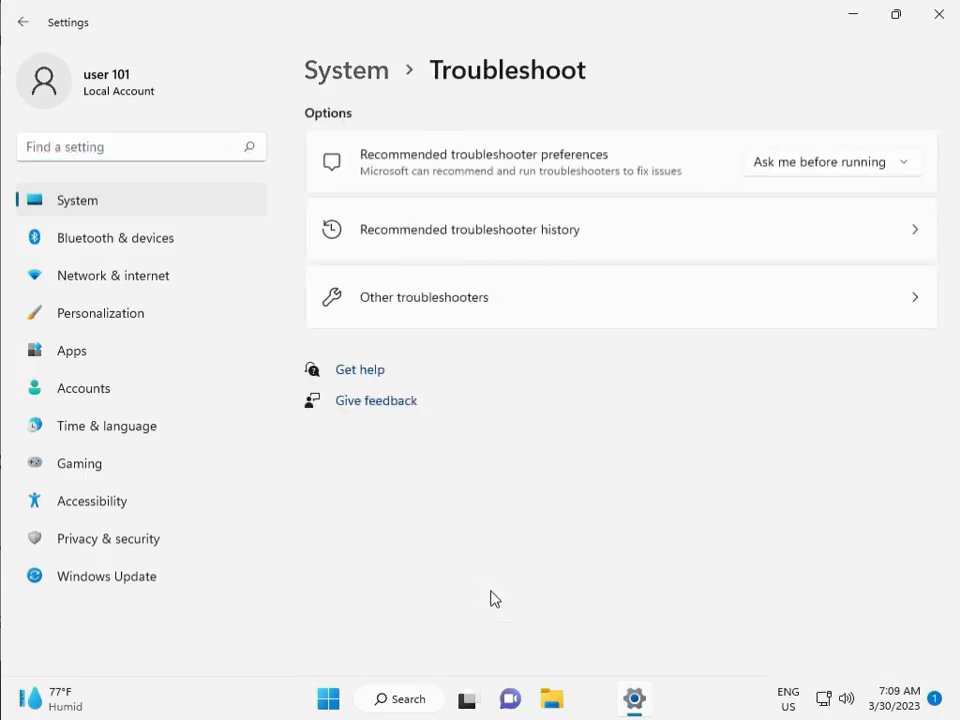
left_click(416, 306)
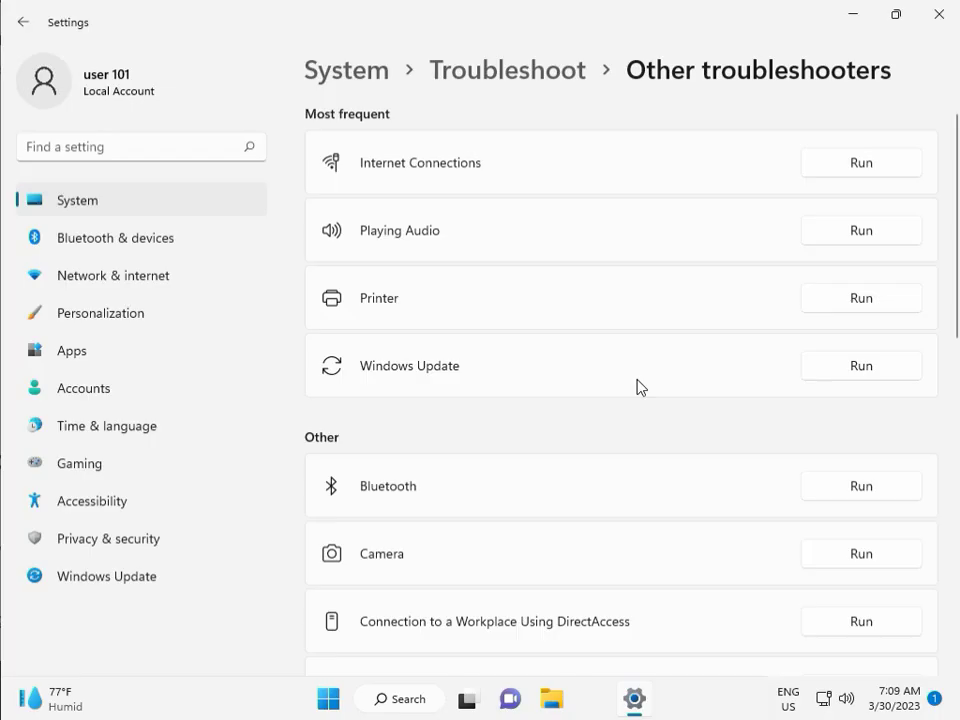
left_click(855, 367)
left_click_drag(451, 158, 324, 113)
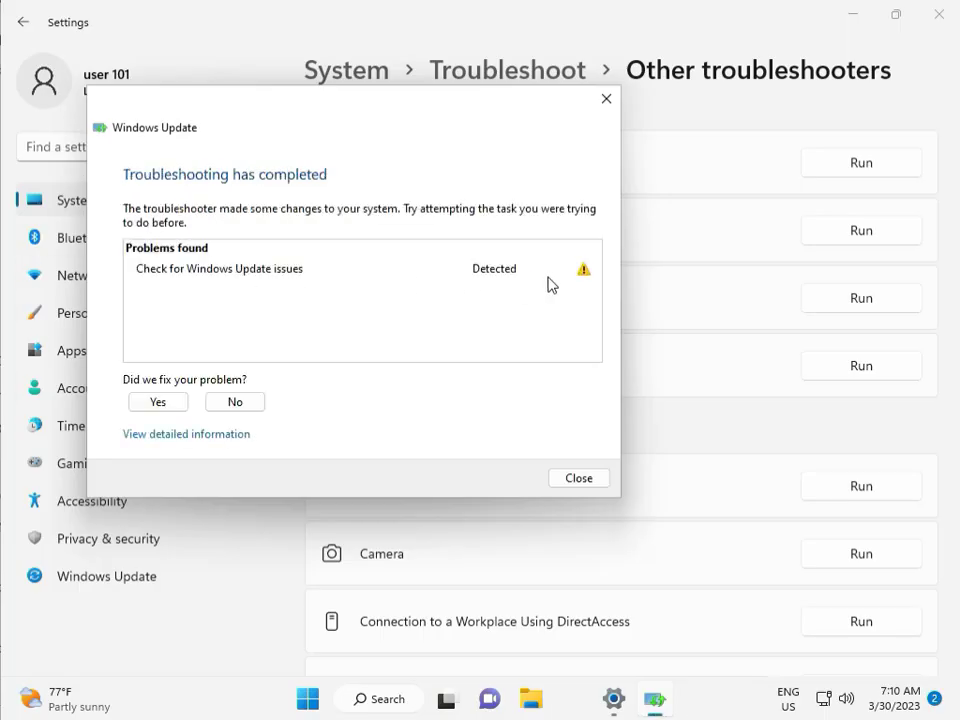
left_click(580, 484)
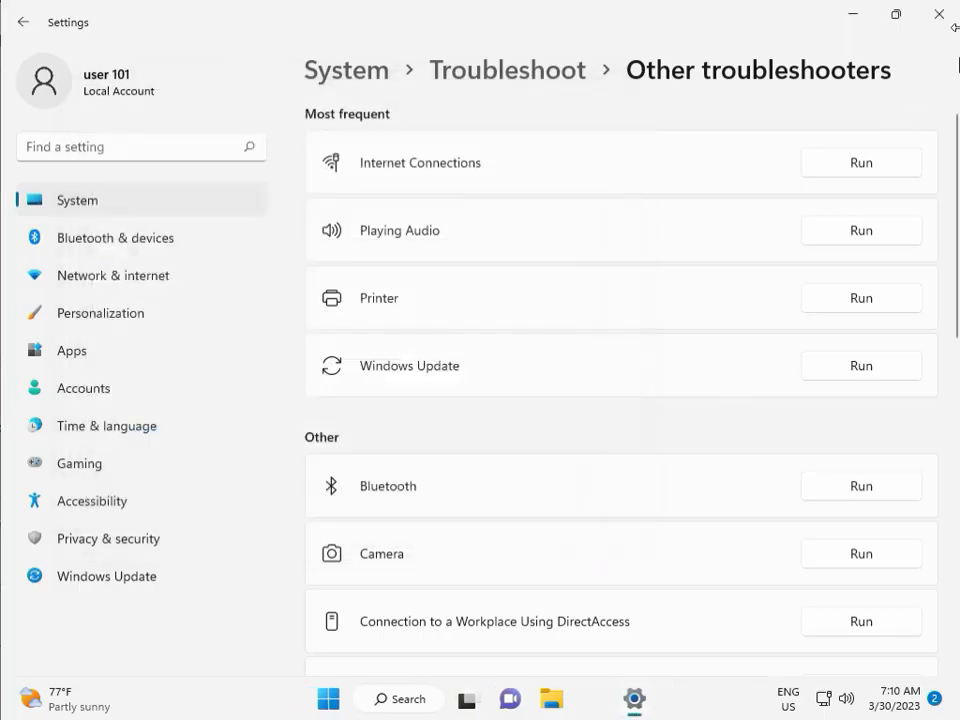
left_click(946, 22)
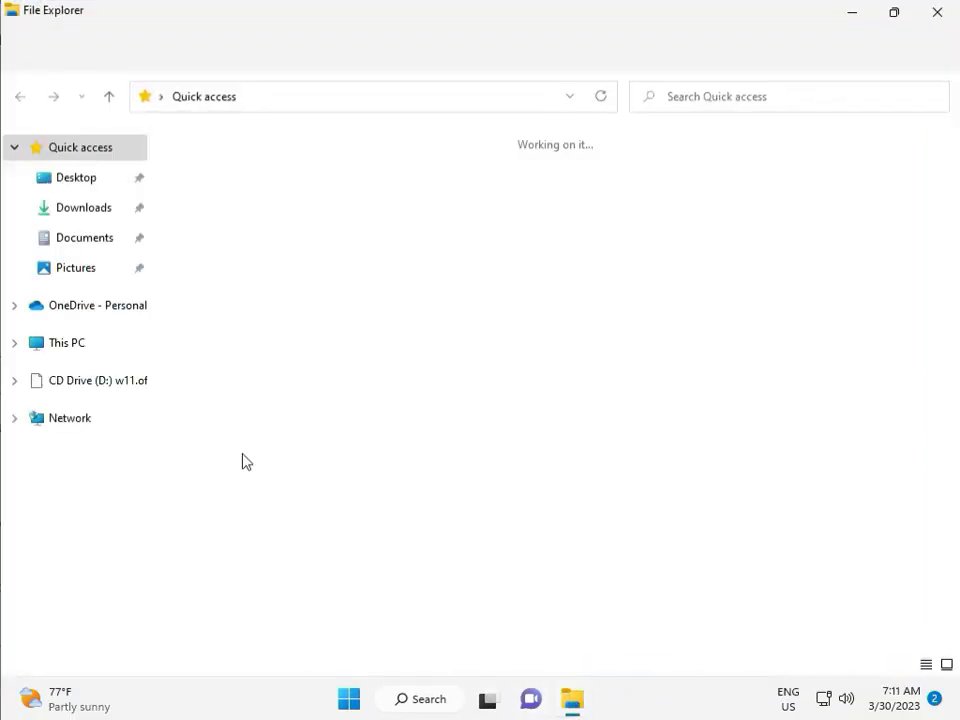
In File Explorer, open the folder C:\Windows\SoftwareDistribution\Download.
left_click(101, 348)
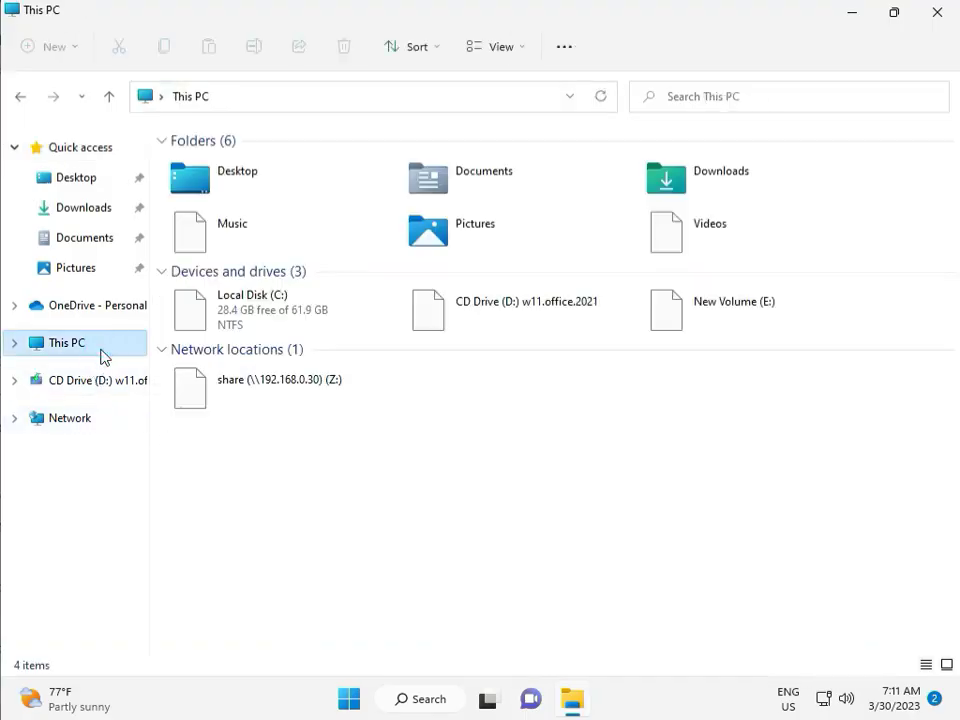
double_click(303, 318)
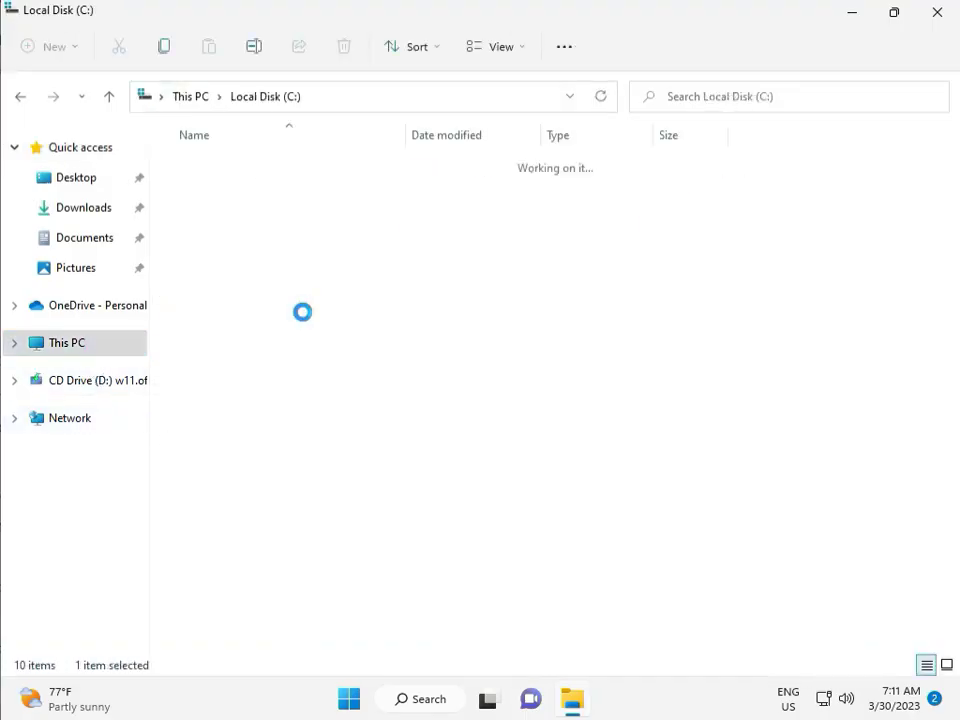
left_click(247, 515)
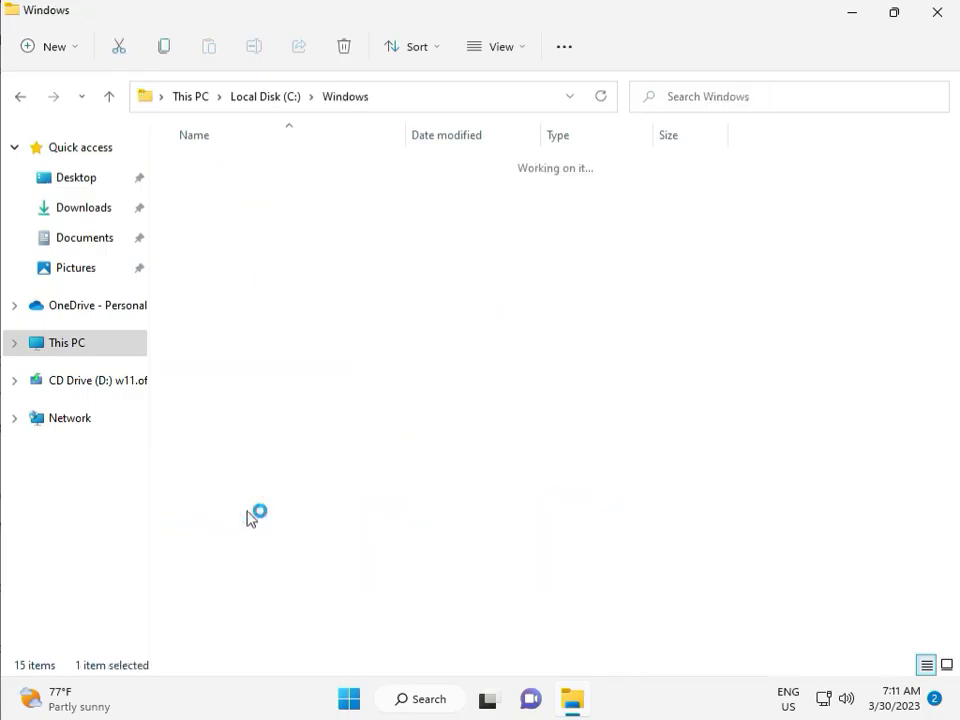
scroll(349, 572, "down", 11)
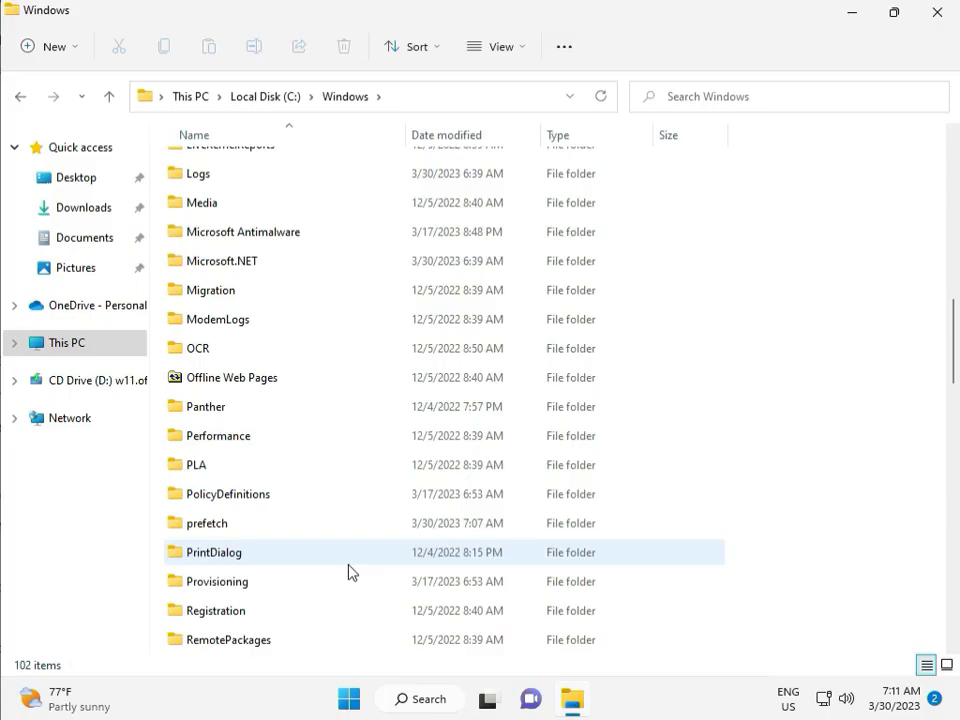
scroll(349, 572, "down", 4)
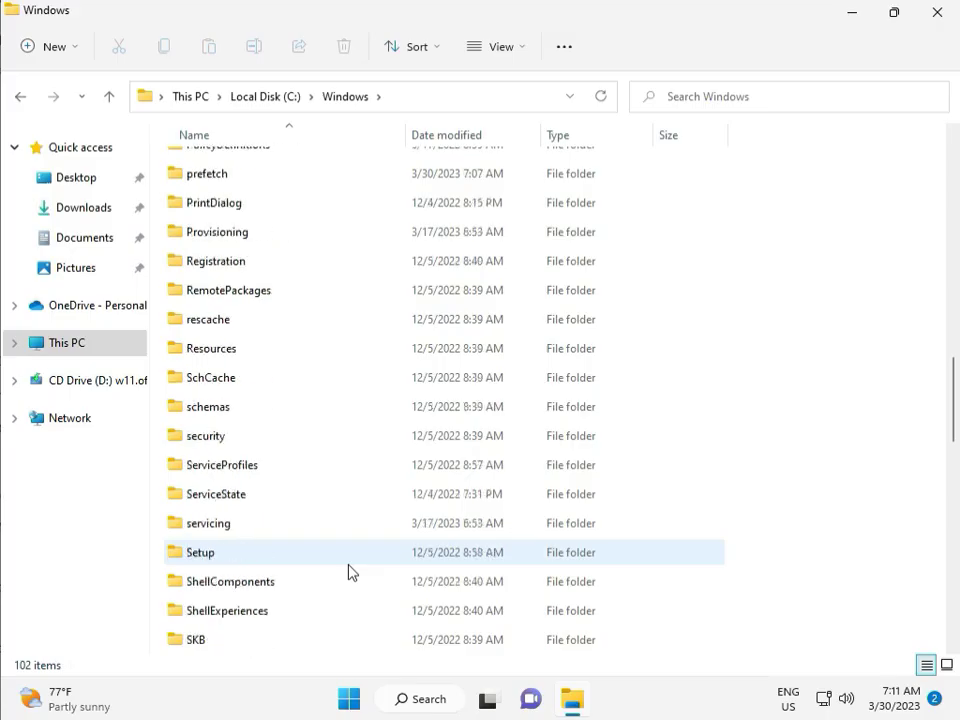
scroll(342, 567, "down", 2)
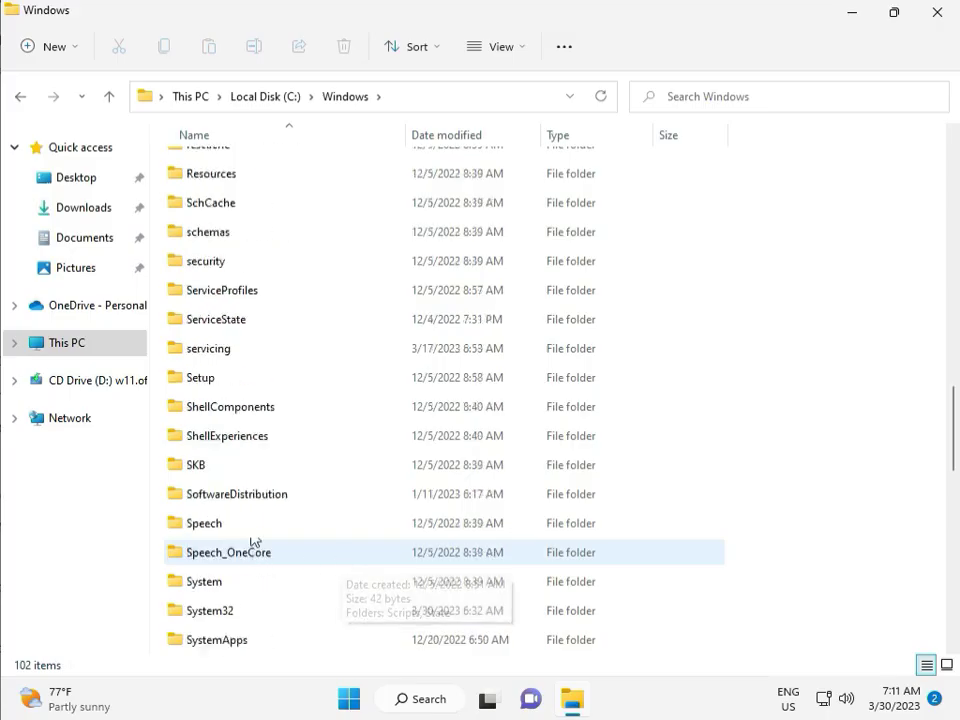
left_click(219, 495)
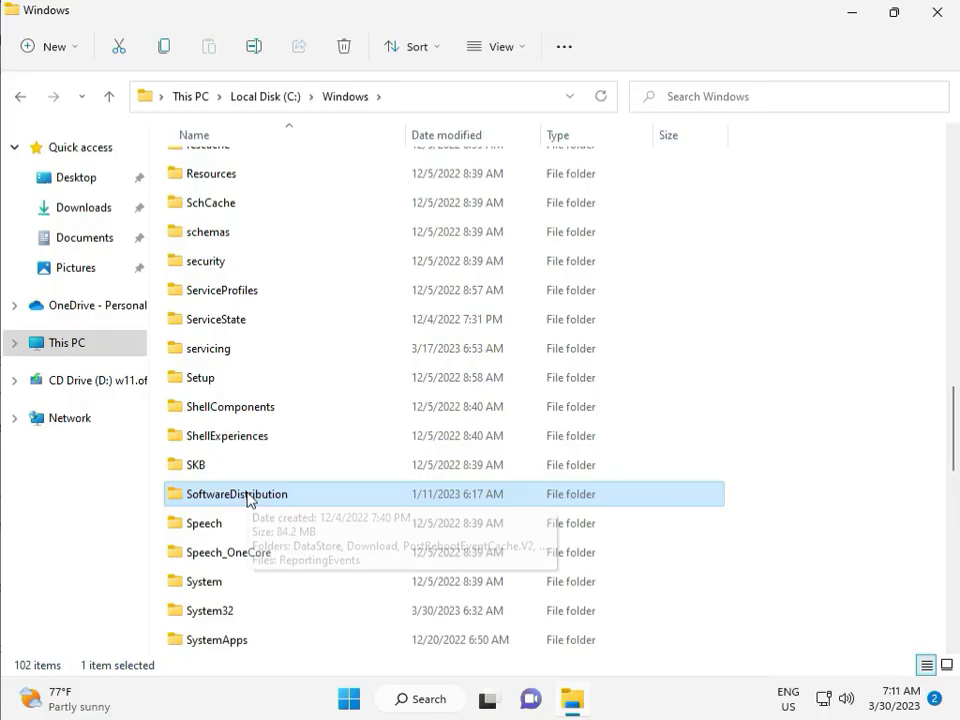
double_click(248, 496)
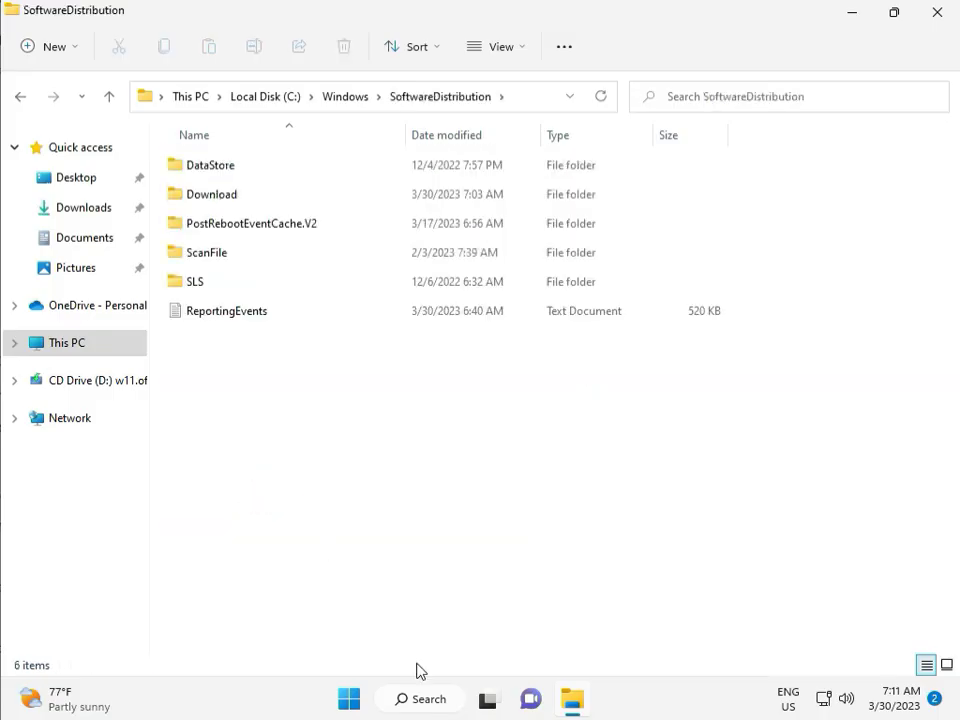
mouse_move(498, 717)
double_click(243, 203)
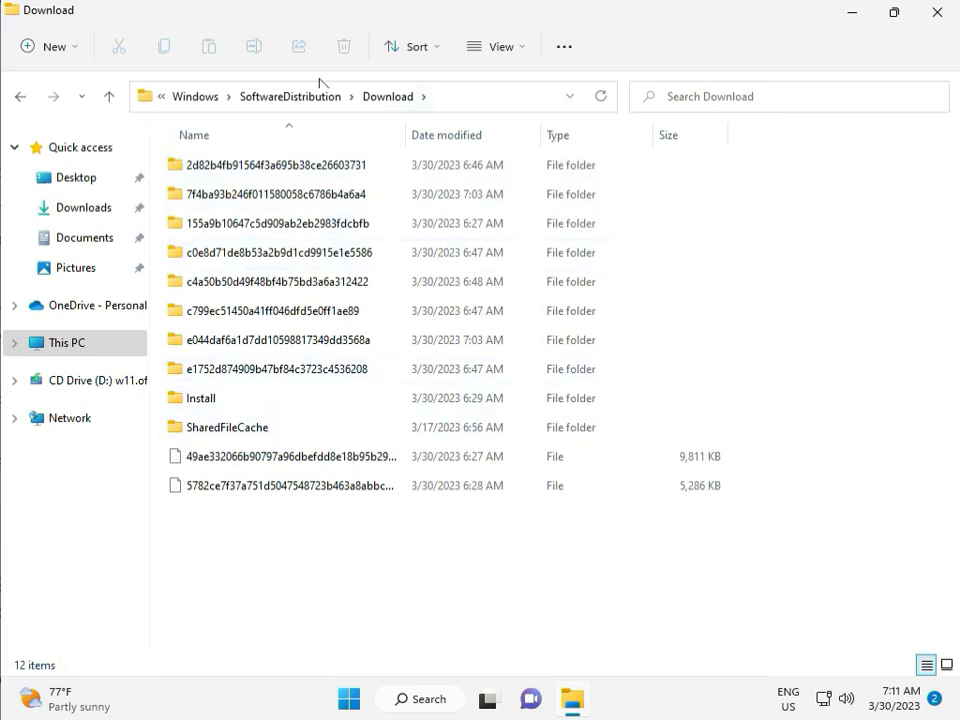
Delete all files and folders inside the Download folder and close File Explorer.
left_click_drag(274, 551, 285, 173)
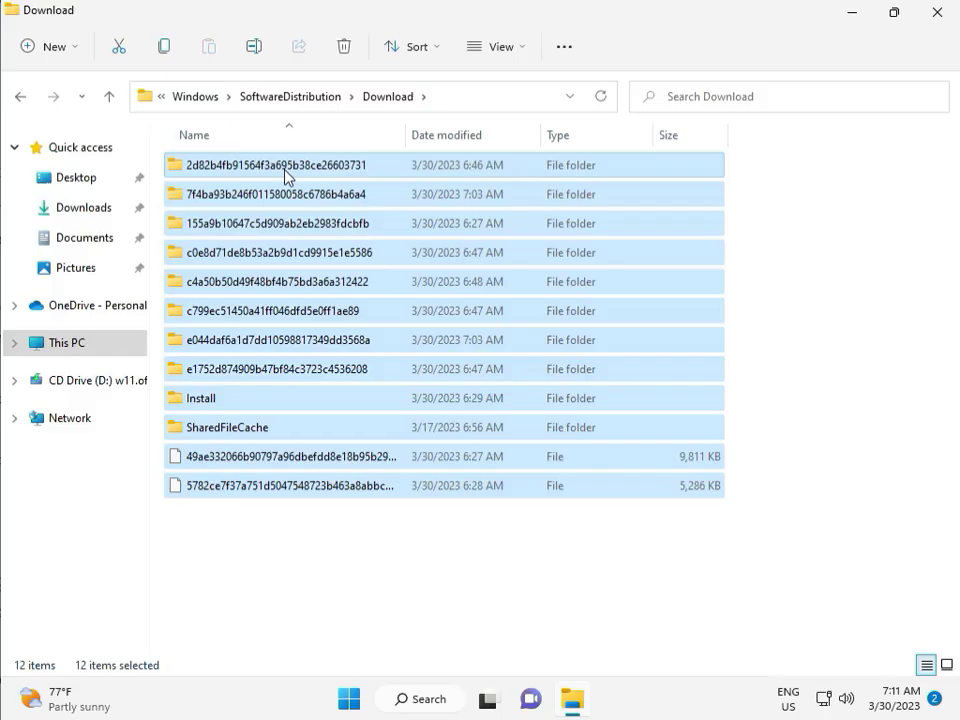
key("Delete")
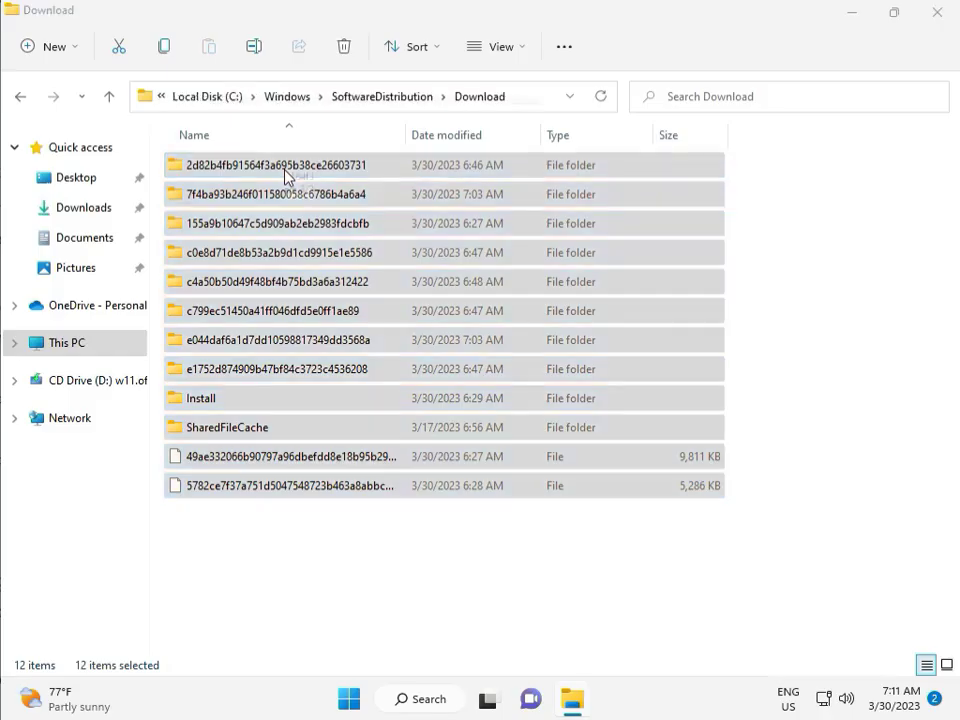
left_click(284, 256)
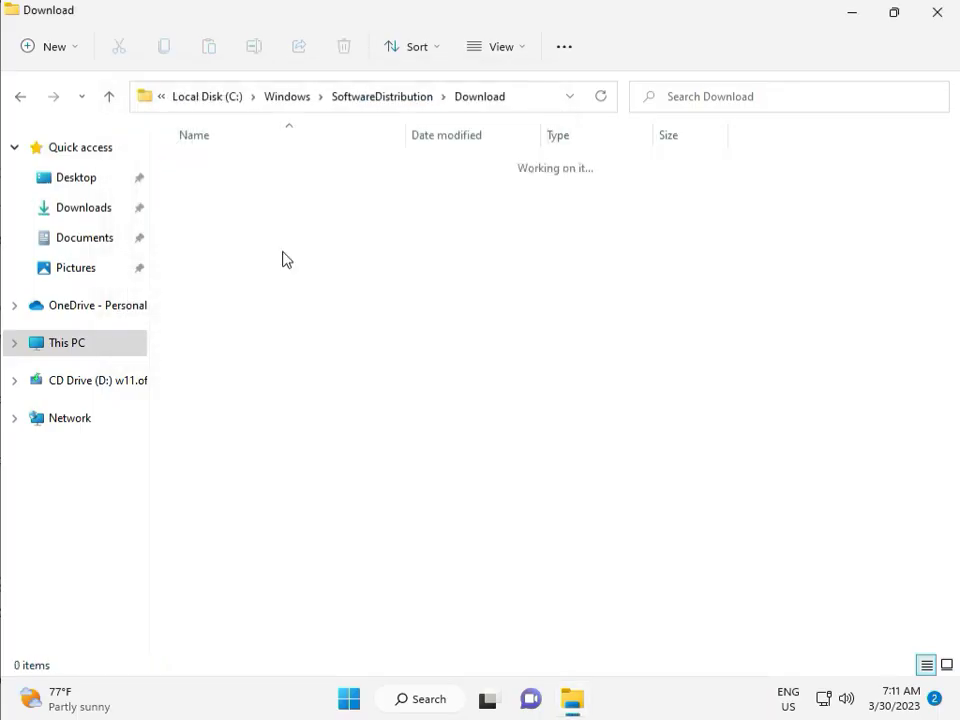
left_click(381, 97)
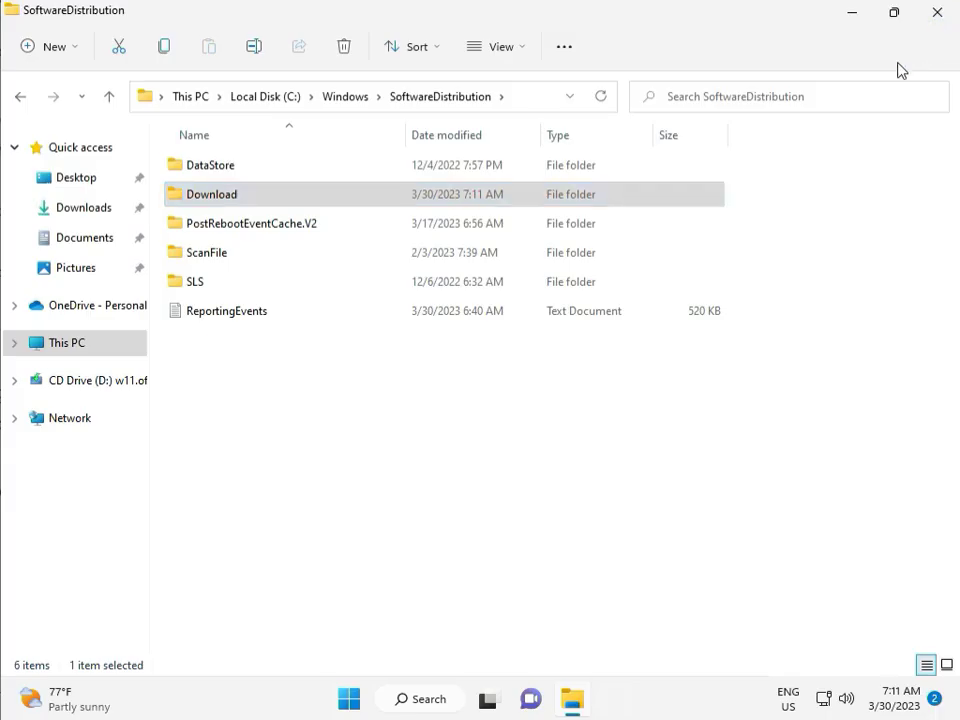
left_click(936, 11)
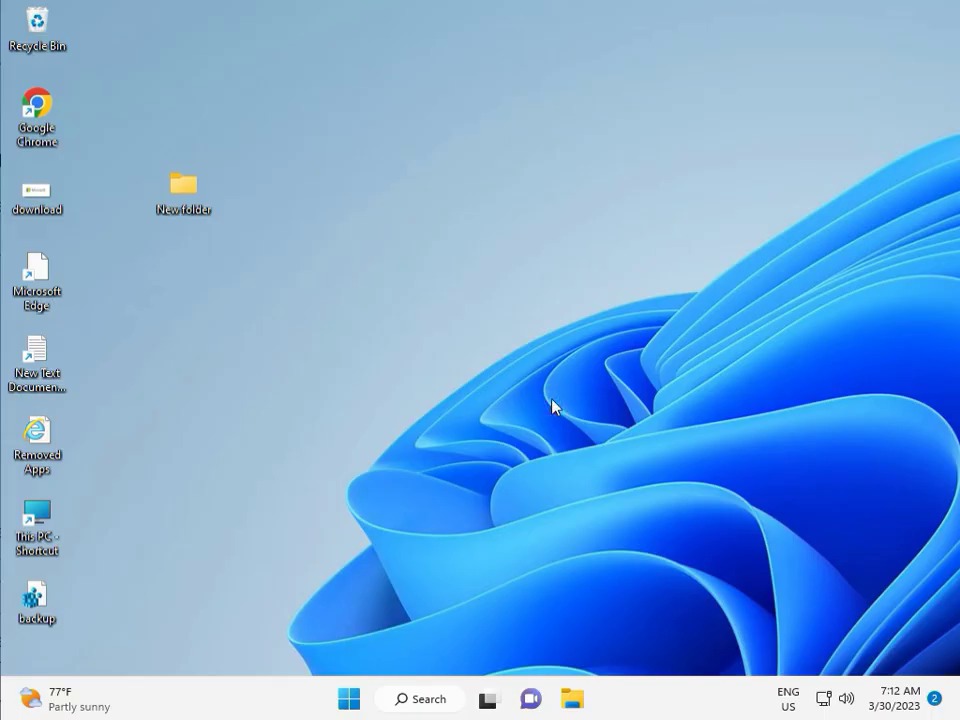
Launch services.msc from the Run dialog and restart the Windows Update service.
key("super+r")
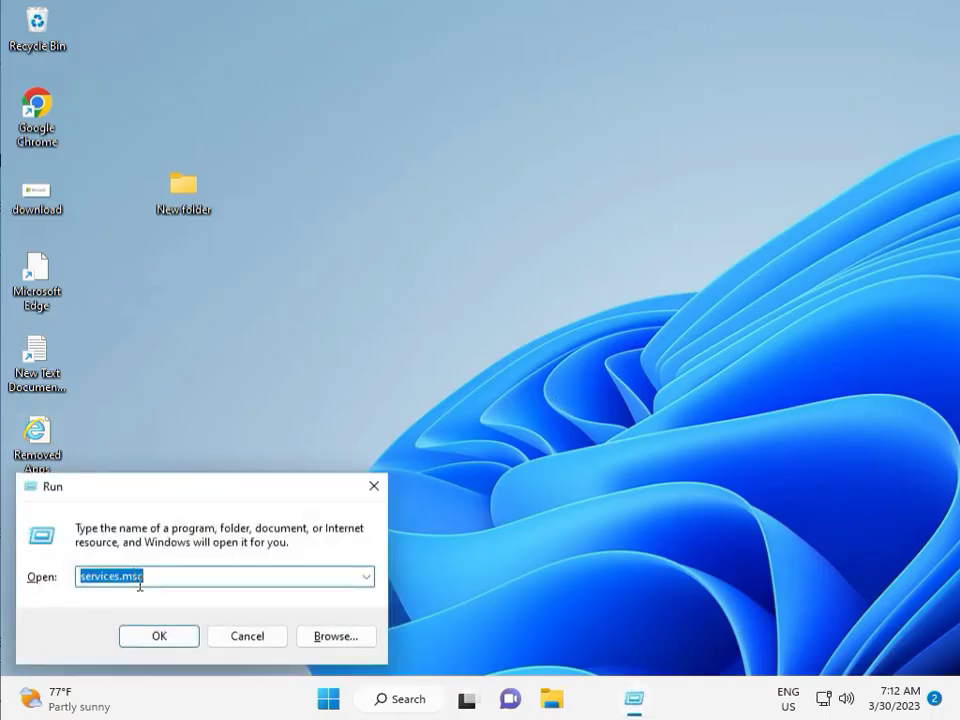
left_click(158, 636)
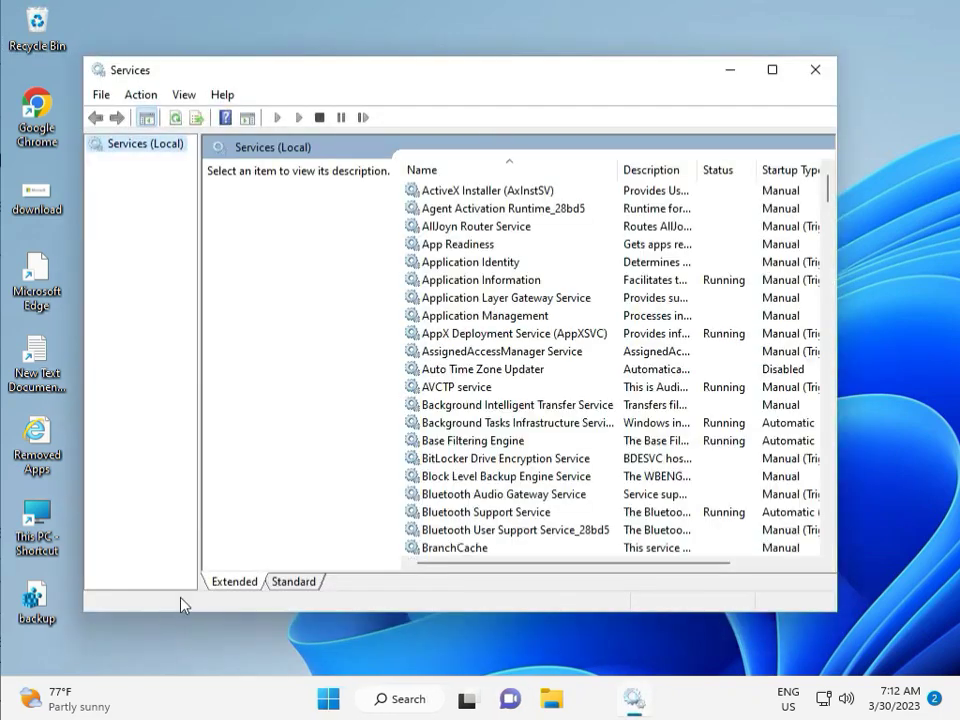
left_click(531, 300)
key("w")
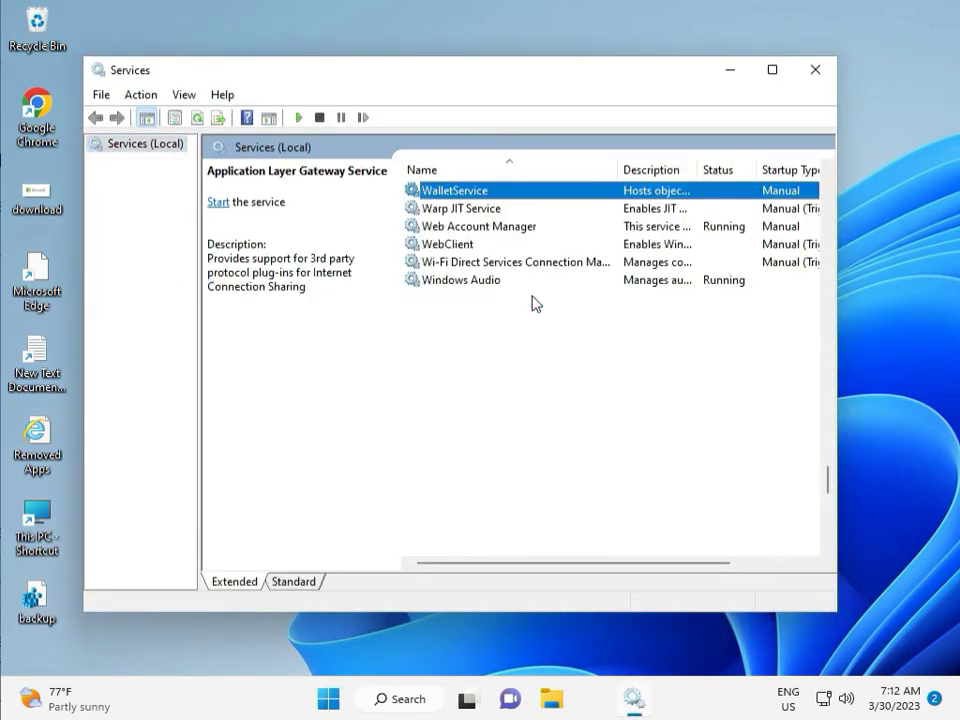
scroll(495, 500, "down", 10)
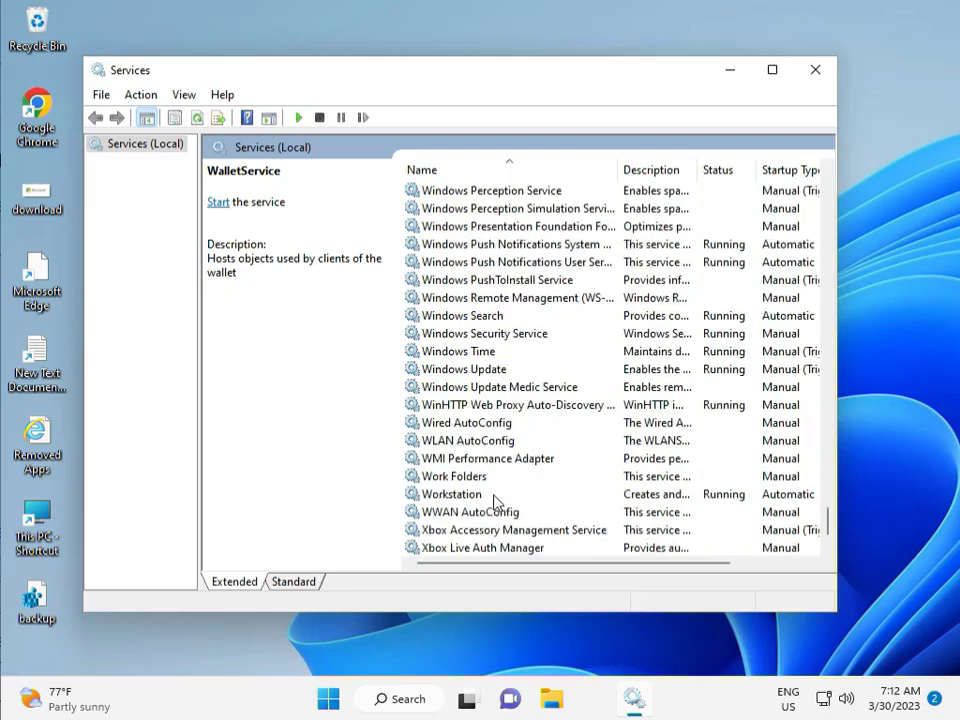
left_click(495, 368)
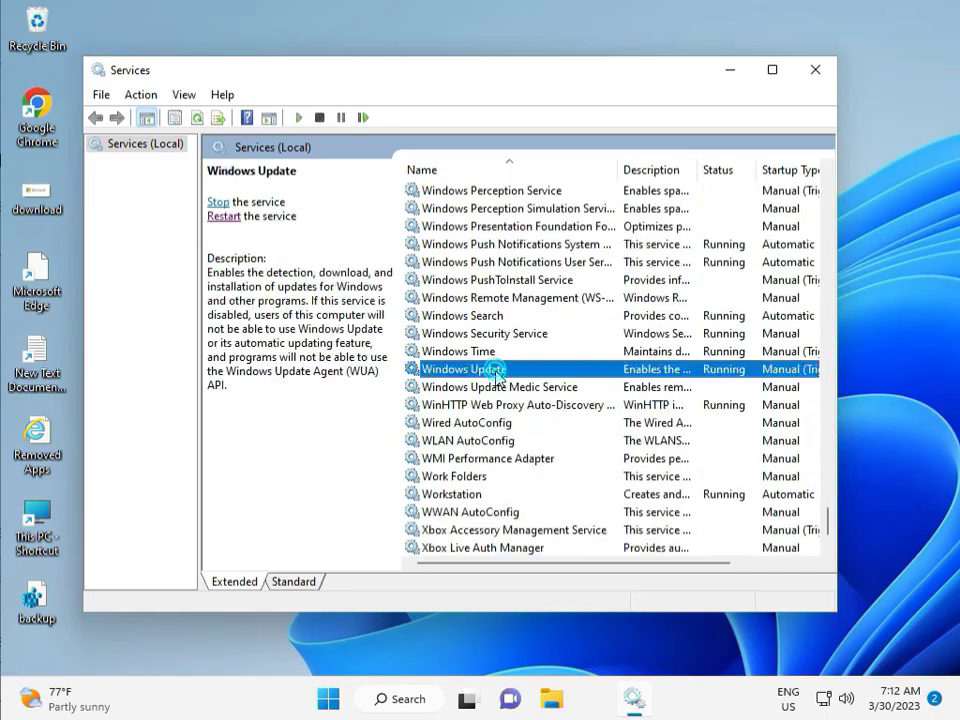
left_click(226, 217)
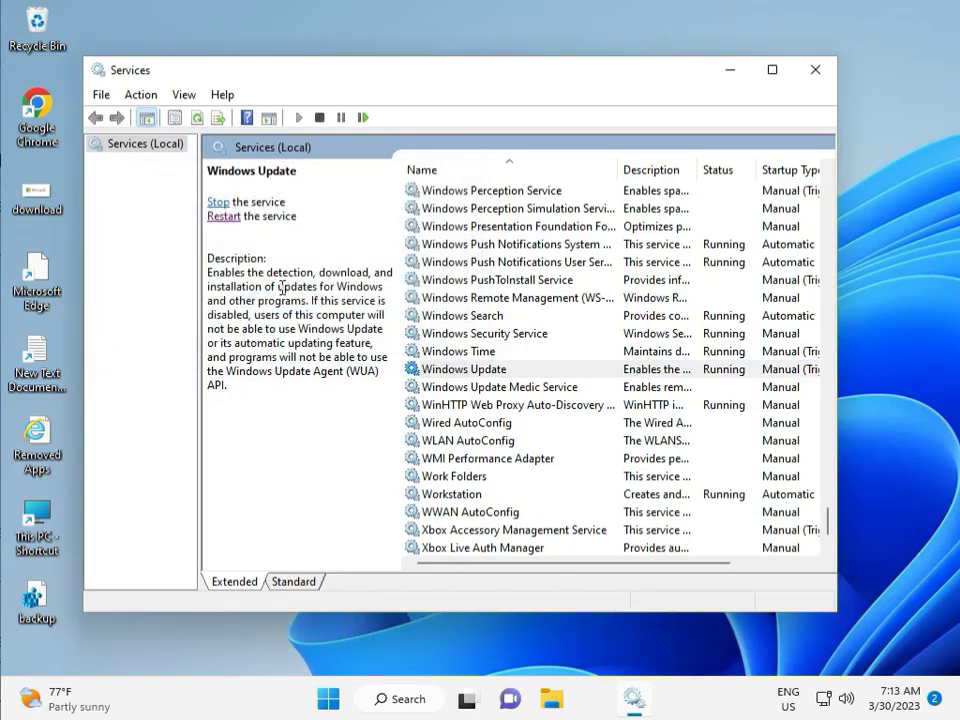
Set the Windows Update service's startup type to Automatic, apply the change and close the Services window.
double_click(488, 371)
left_click(400, 325)
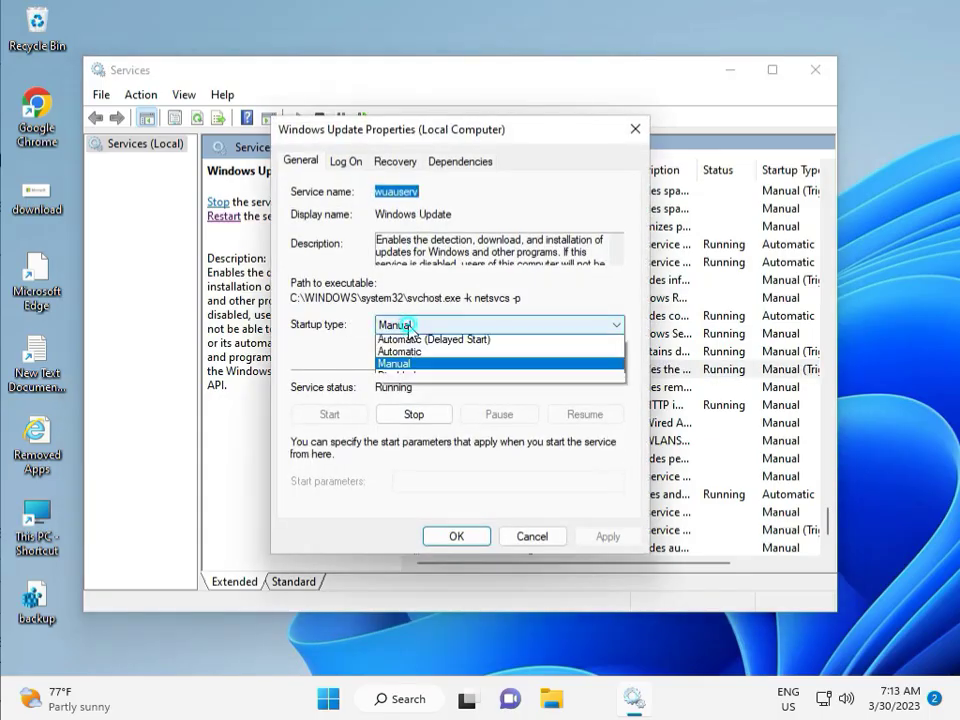
left_click(397, 356)
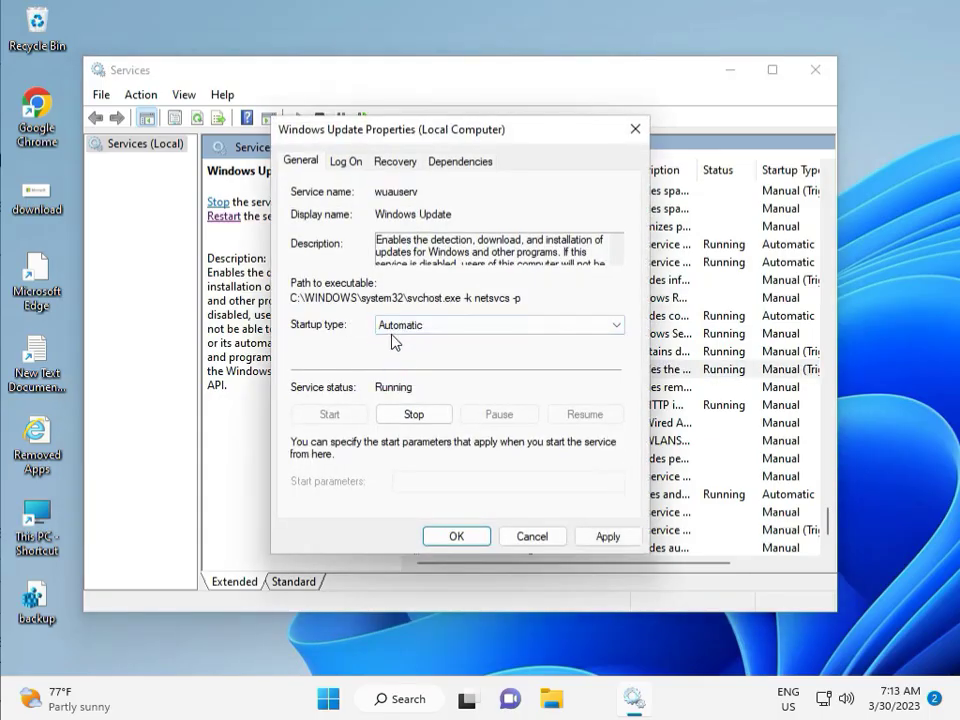
left_click(612, 537)
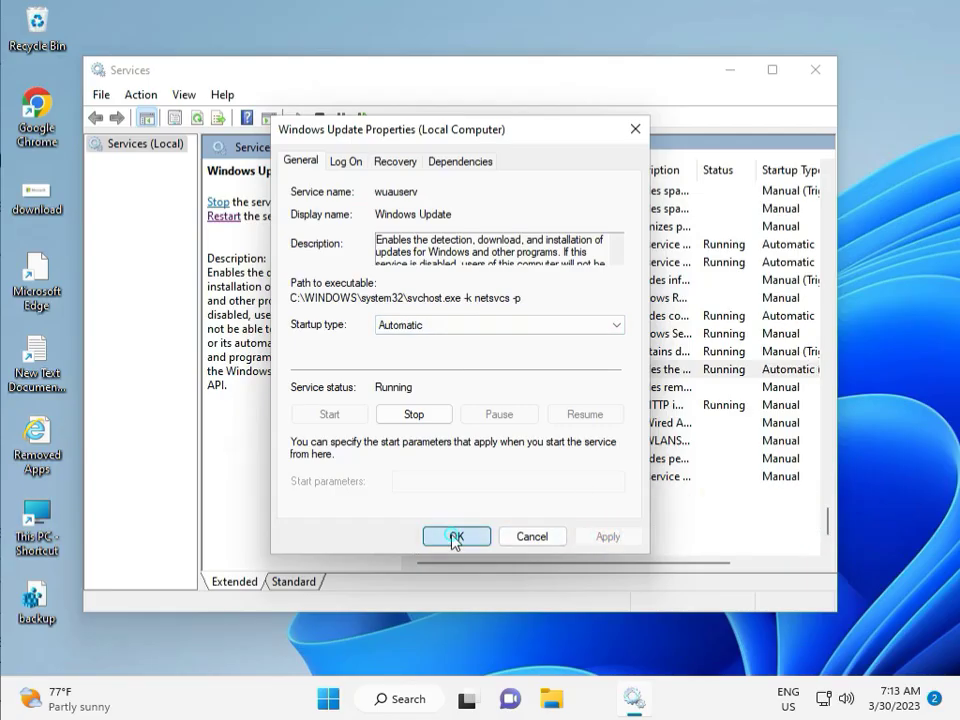
left_click(456, 538)
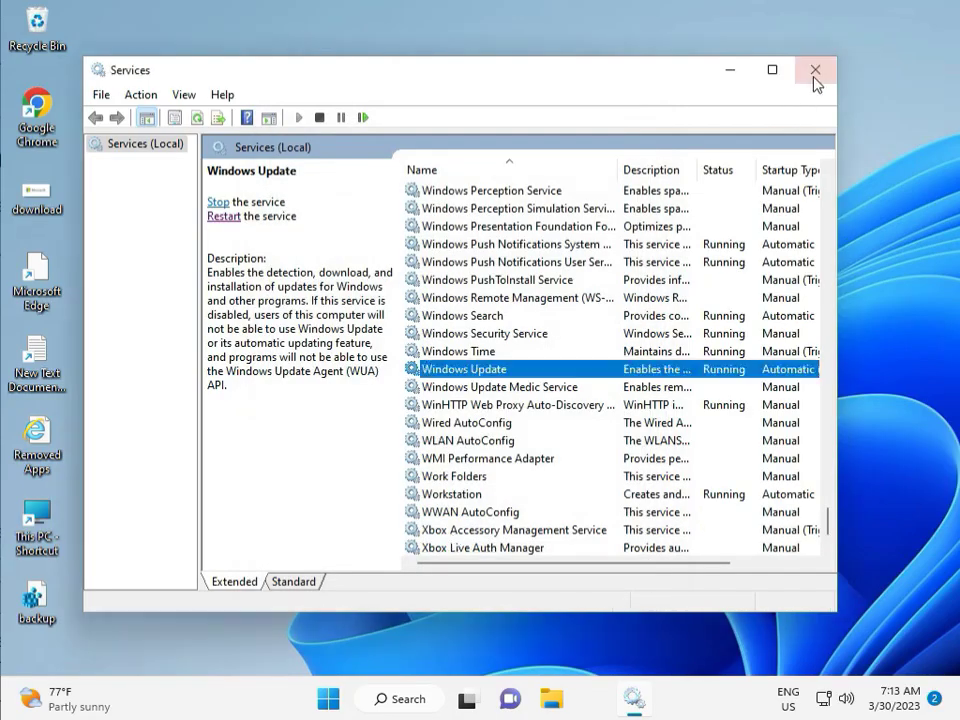
left_click(815, 68)
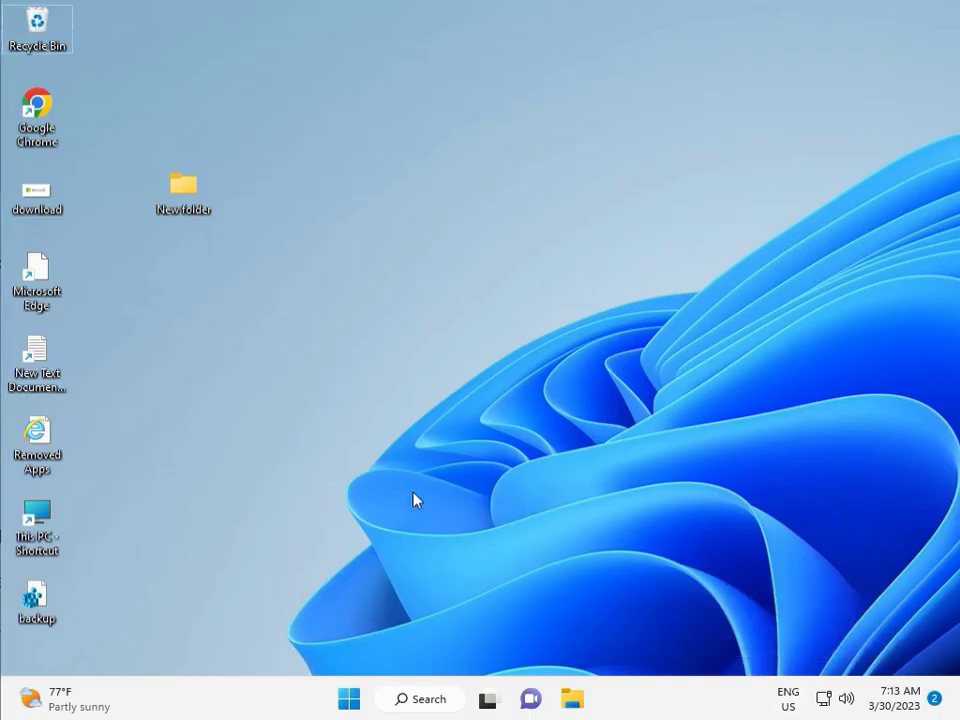
Launch regedit from the Run dialog and allow Registry Editor to make changes to the device.
key("super+r")
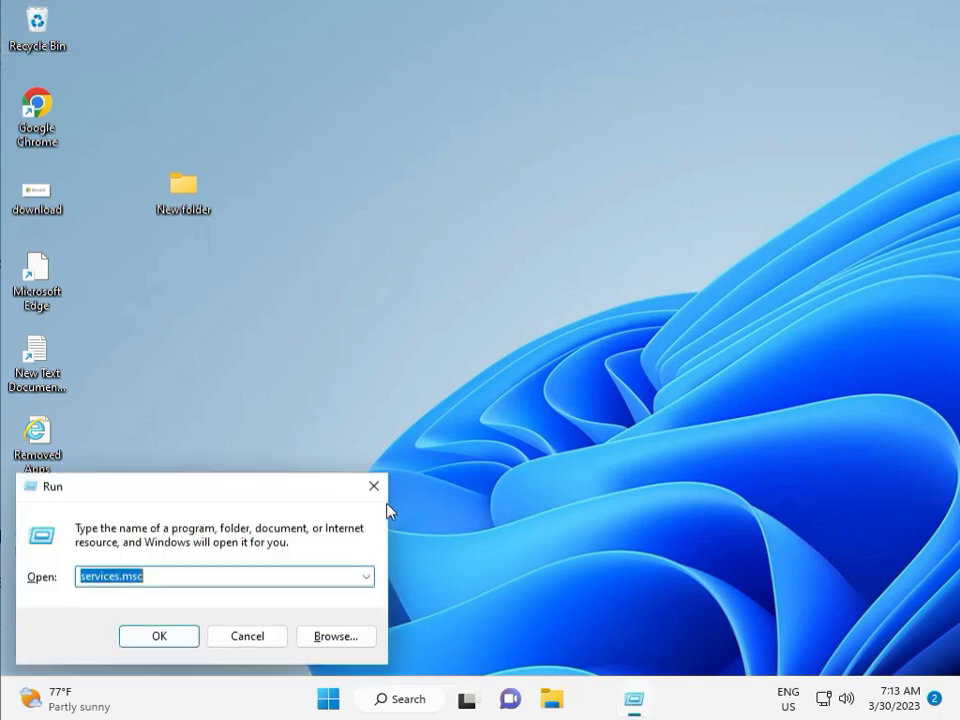
type("regedit")
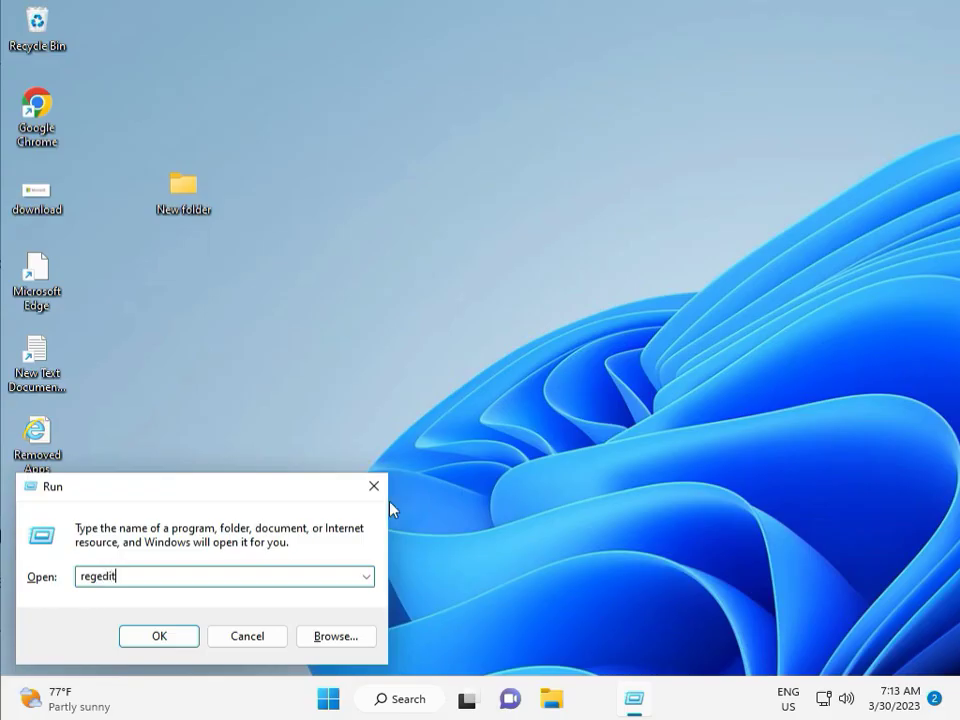
key("Return")
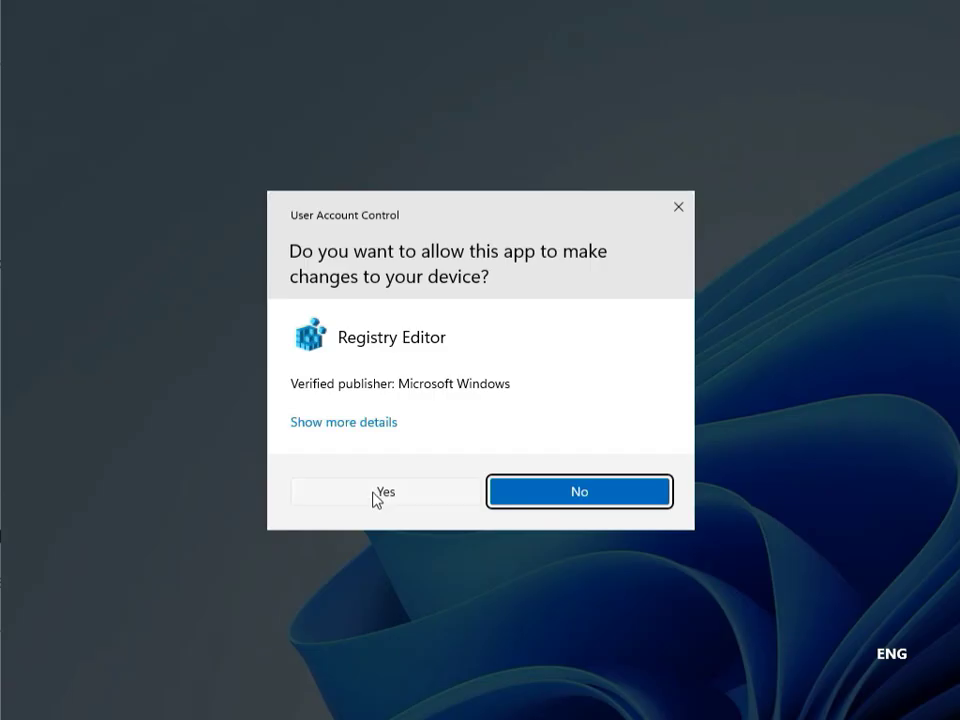
left_click(375, 494)
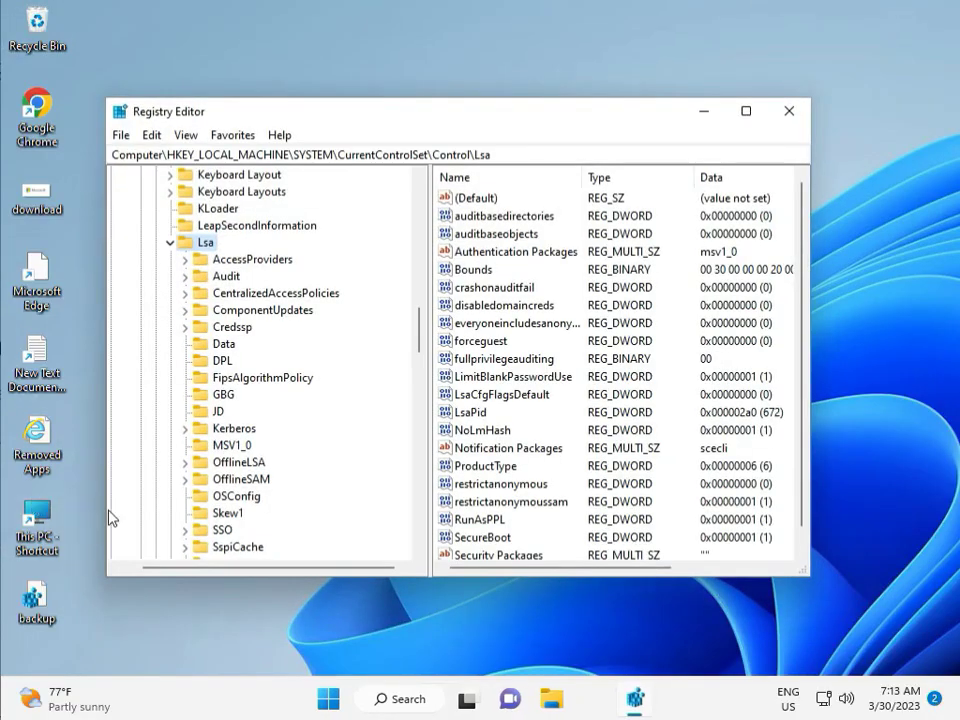
Collapse the expanded SYSTEM and root branches of the registry tree and reopen HKEY_LOCAL_MACHINE at its top-level keys.
scroll(172, 250, "up", 20)
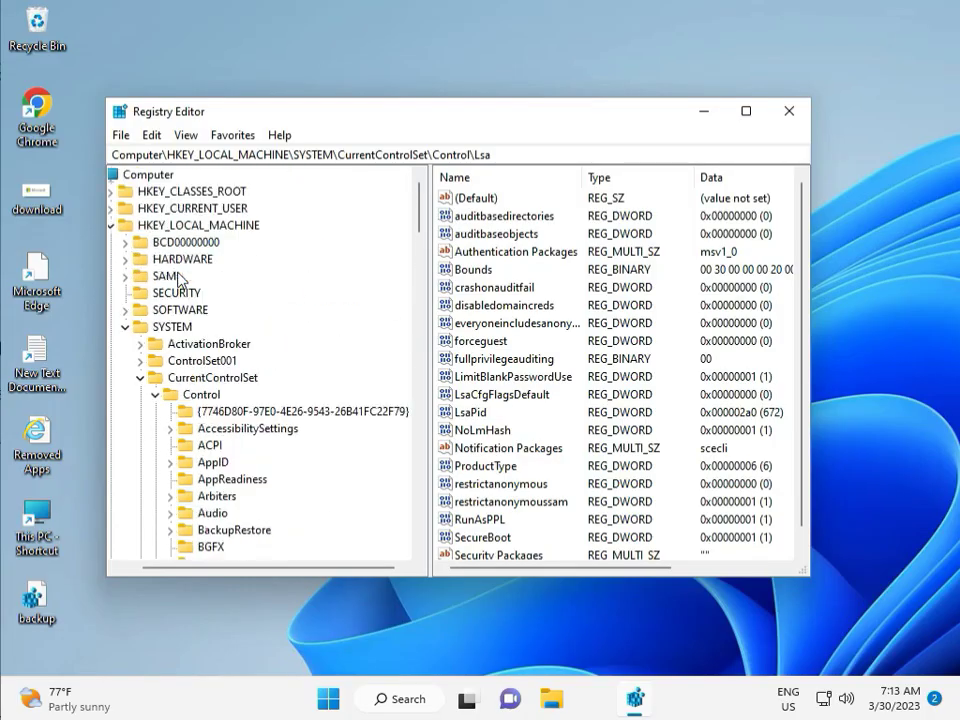
left_click(125, 327)
left_click(134, 226)
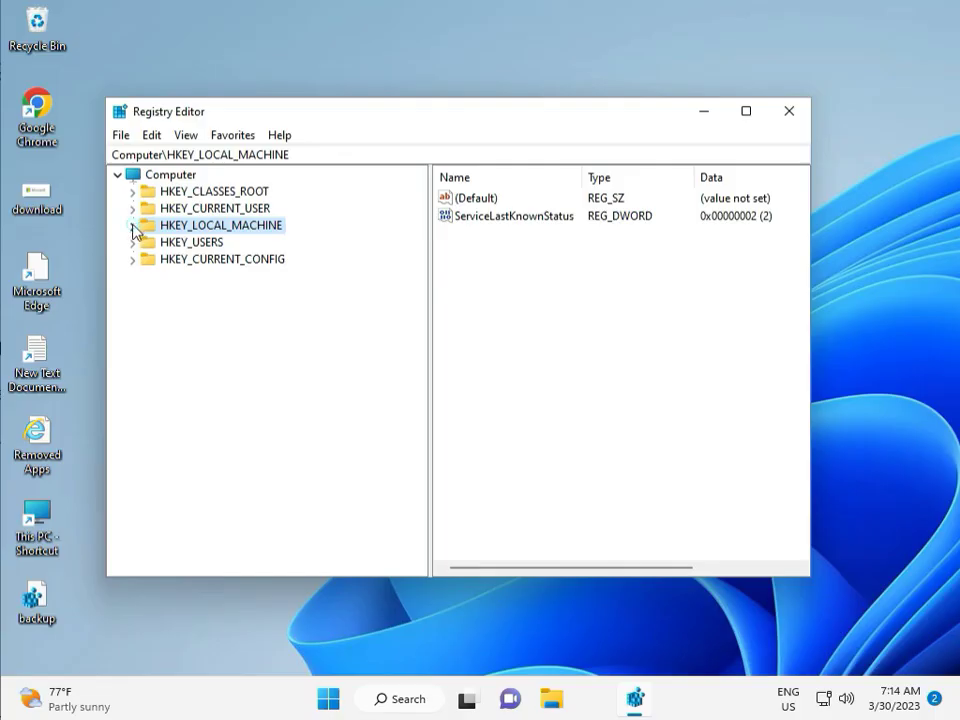
left_click(133, 226)
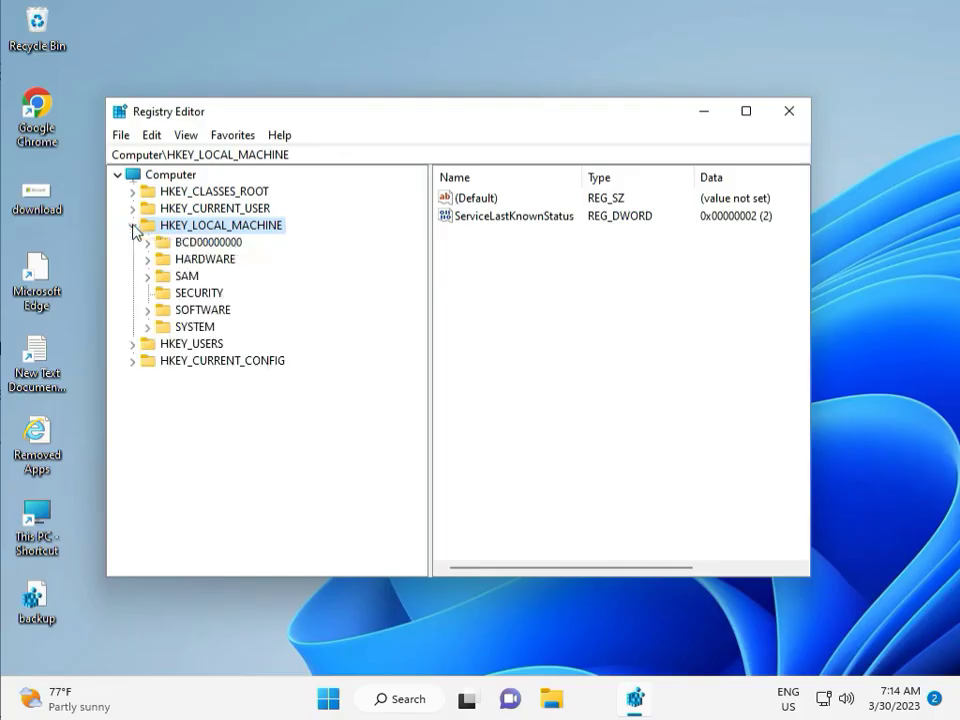
Expand SOFTWARE\Policies\Microsoft\Windows under HKEY_LOCAL_MACHINE and look through its subkeys.
left_click(148, 310)
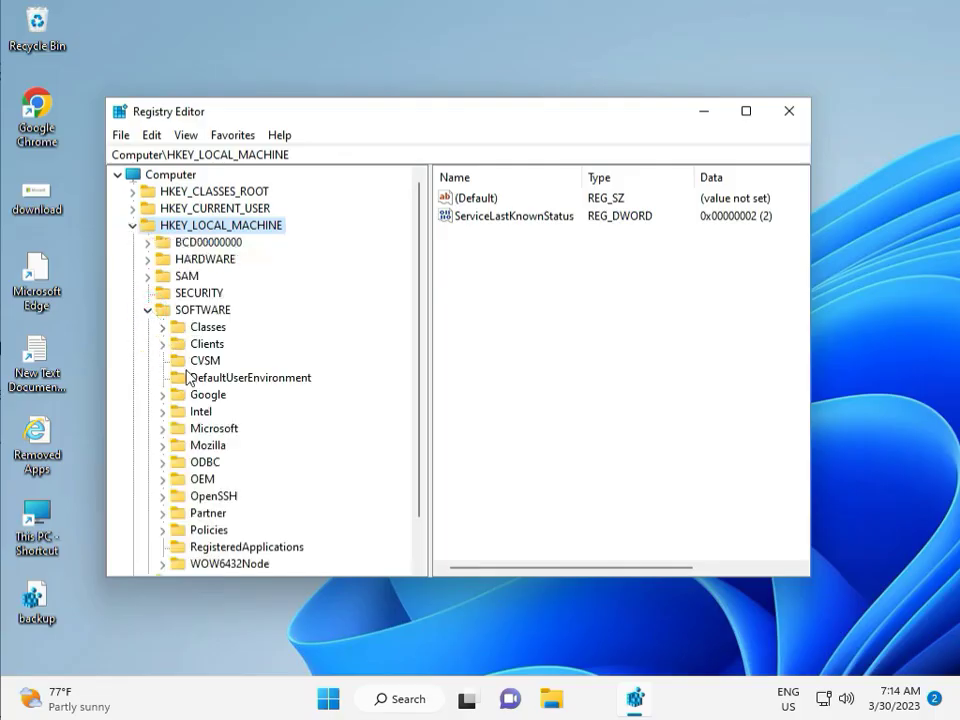
scroll(195, 390, "down", 1)
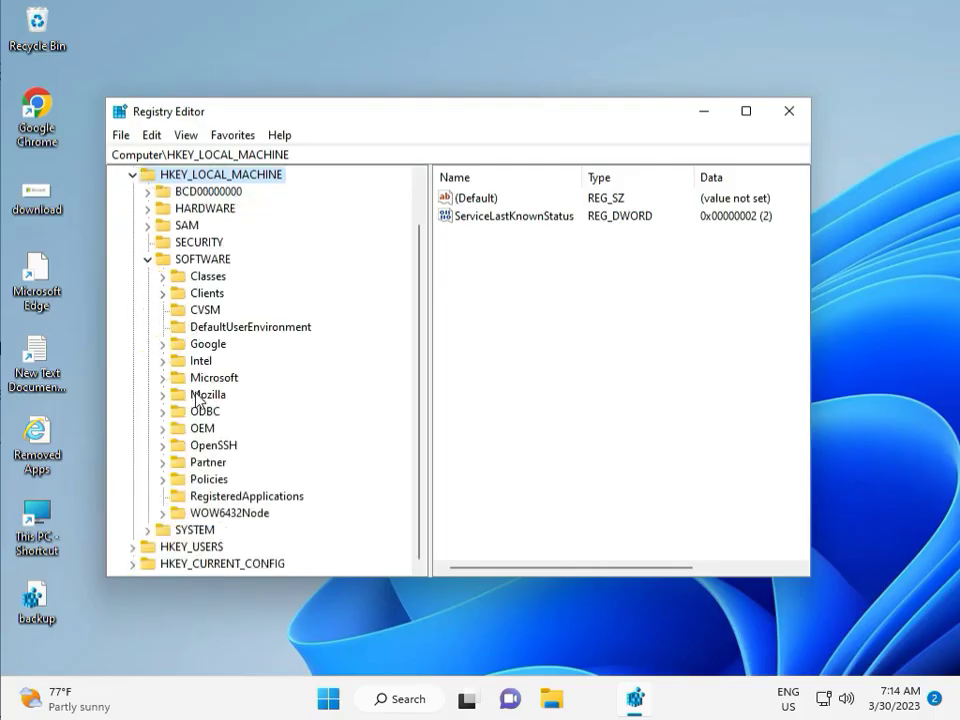
left_click(164, 480)
left_click(179, 496)
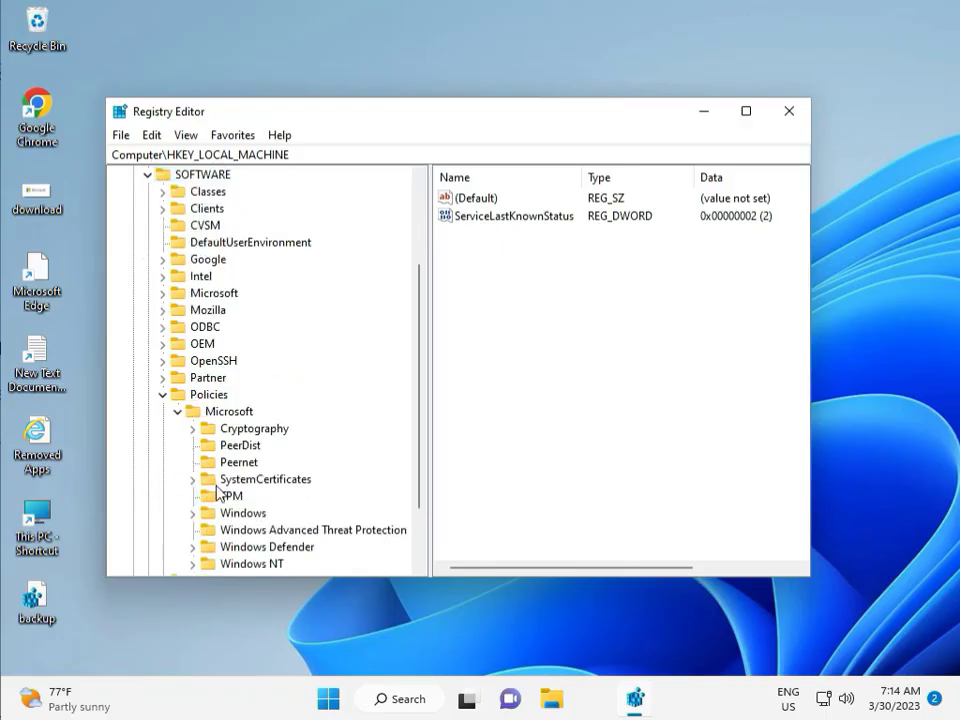
scroll(220, 490, "down", 2)
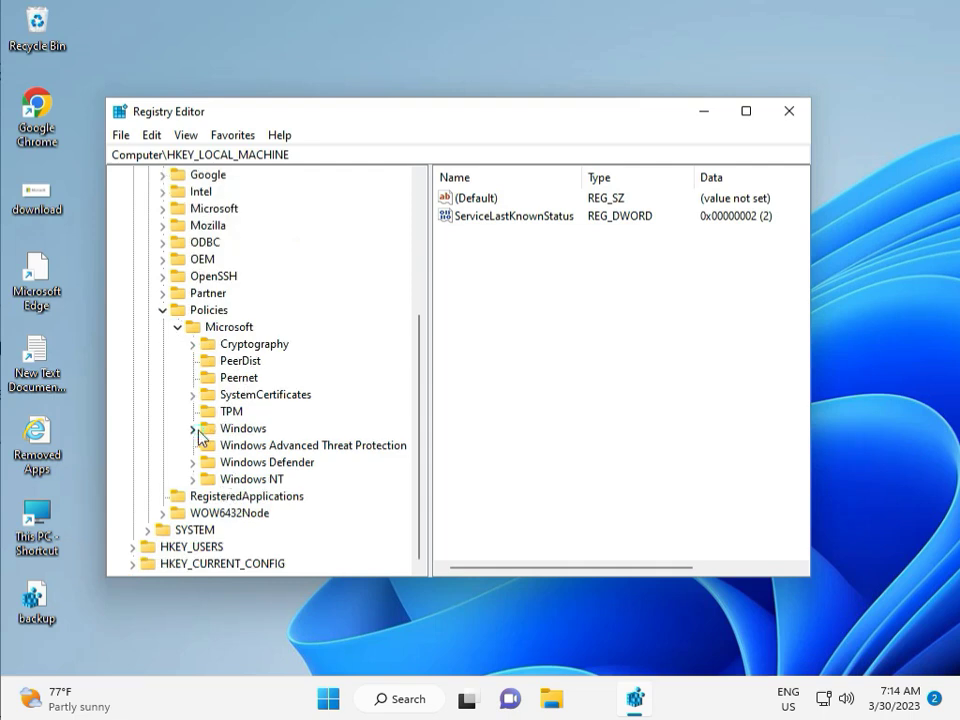
left_click(193, 429)
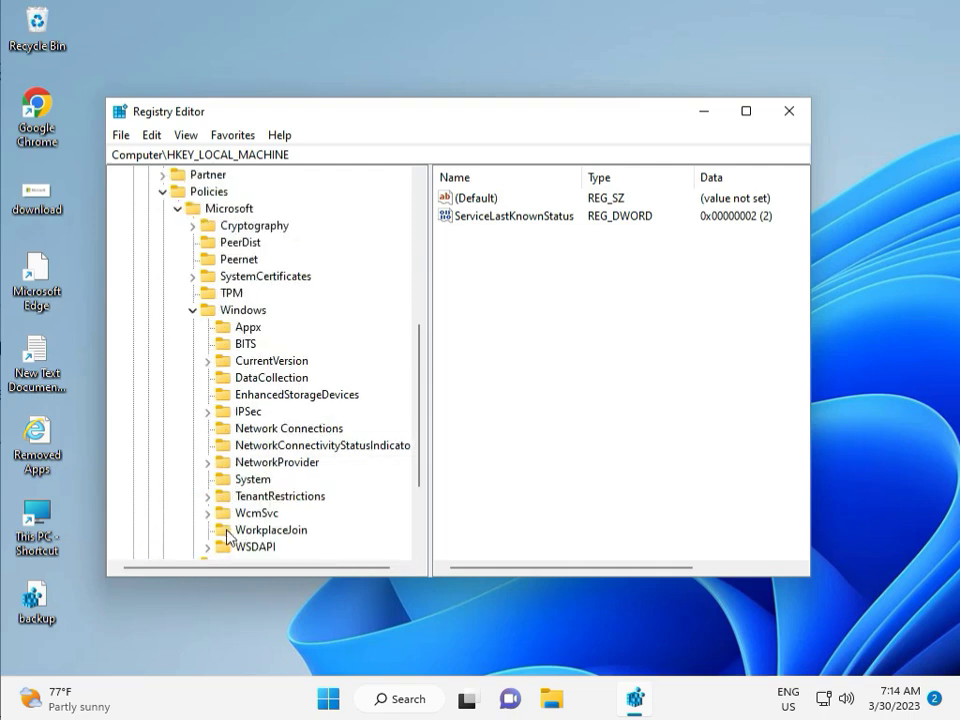
scroll(228, 537, "down", 1)
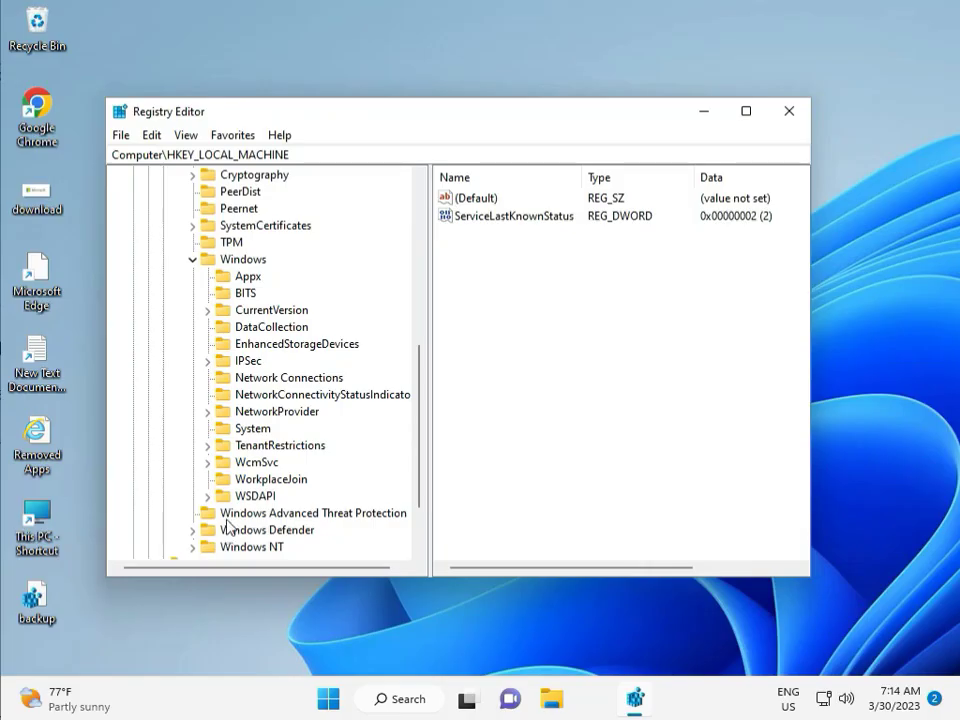
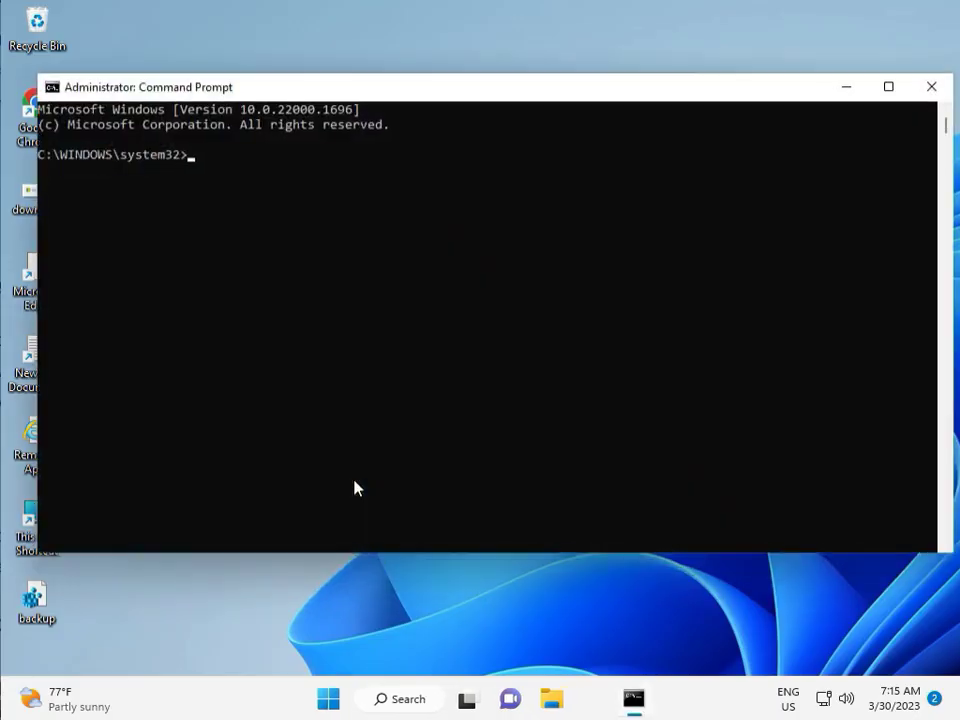
Run chkdsk /f /r in Command Prompt, agree to schedule the check for the next restart, and close the window.
type("chkdsk /f /")
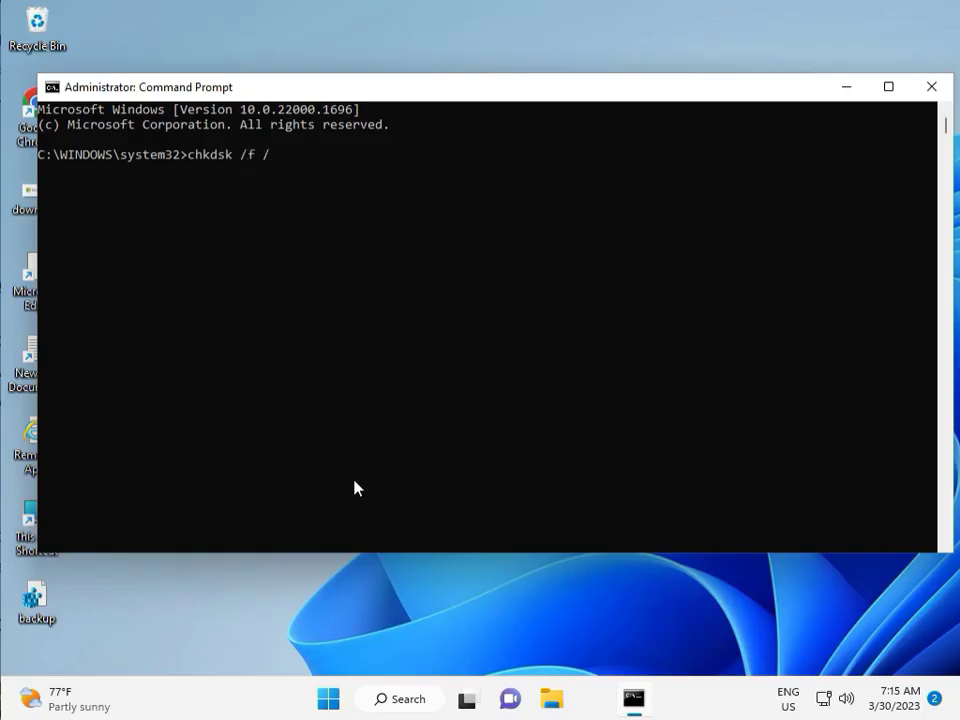
type("r")
key("Return")
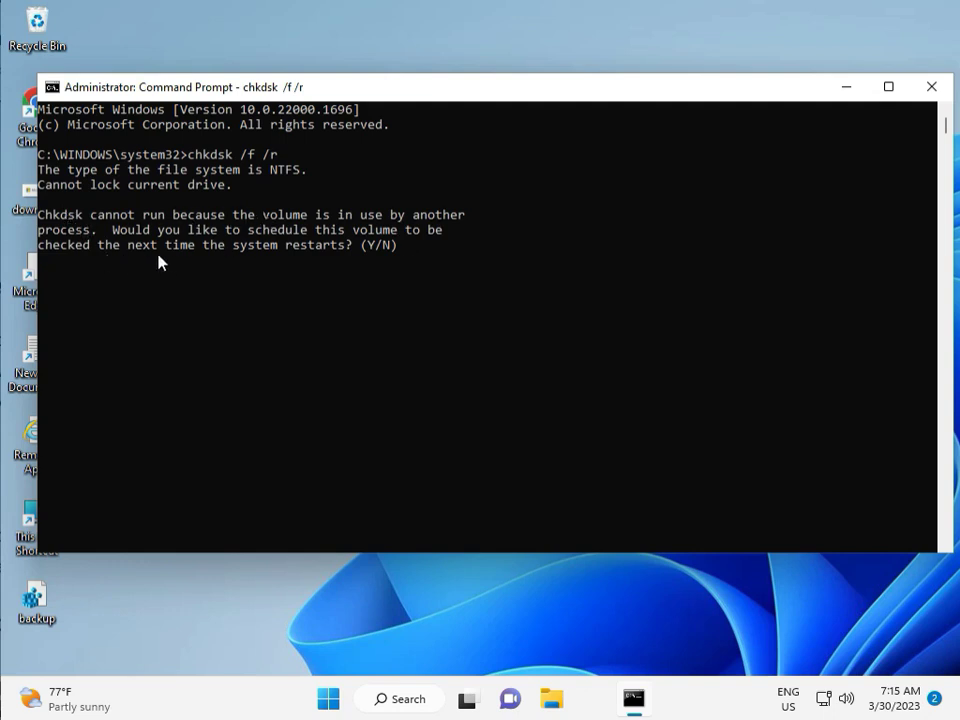
type("y")
key("Return")
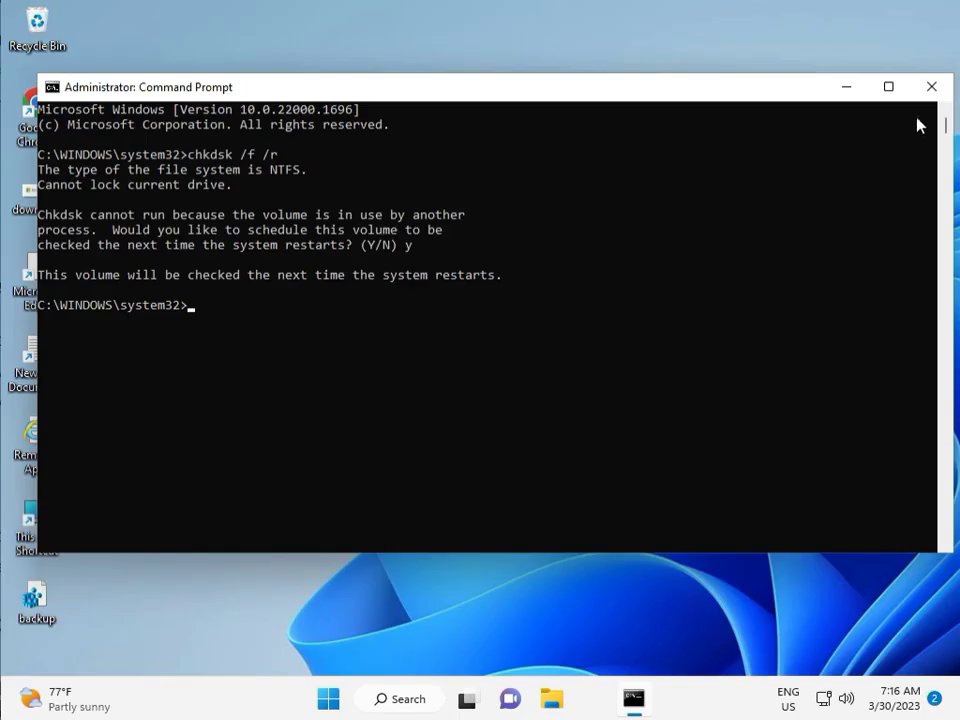
left_click(931, 90)
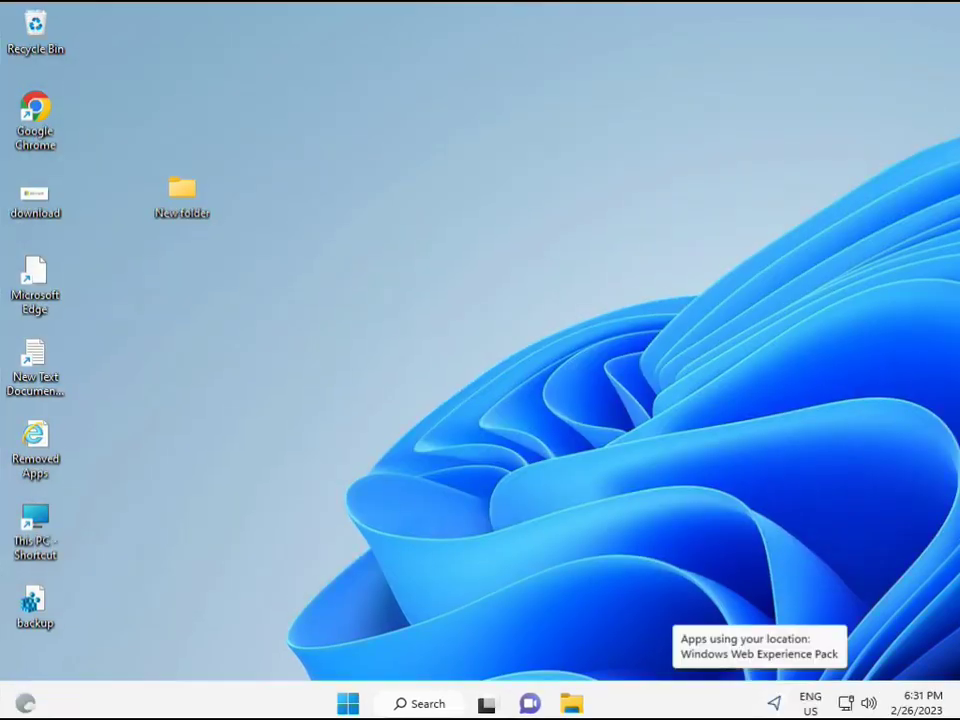
Search for cmd, run Command Prompt as administrator and allow it to make changes to the device.
left_click(345, 704)
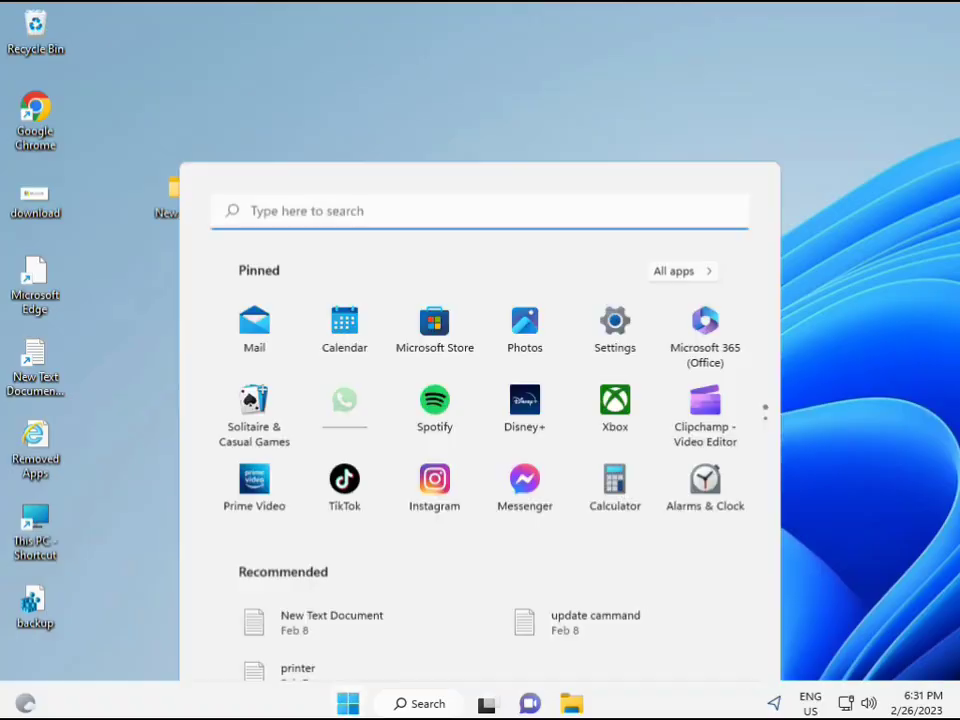
left_click(392, 706)
type("cmd")
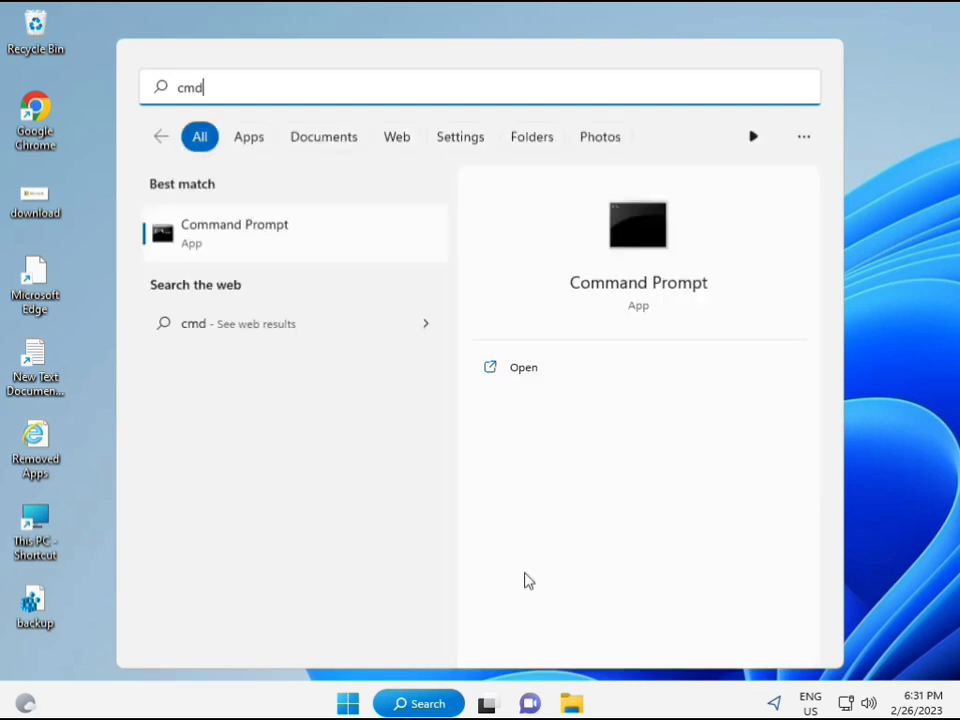
left_click(212, 235)
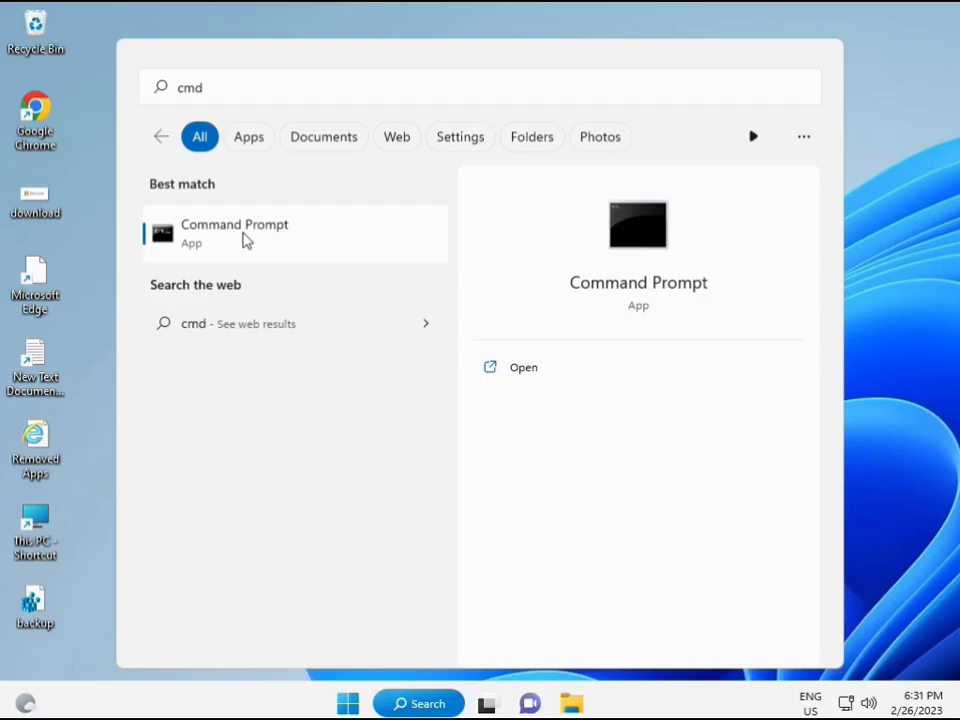
right_click(247, 240)
key("Escape")
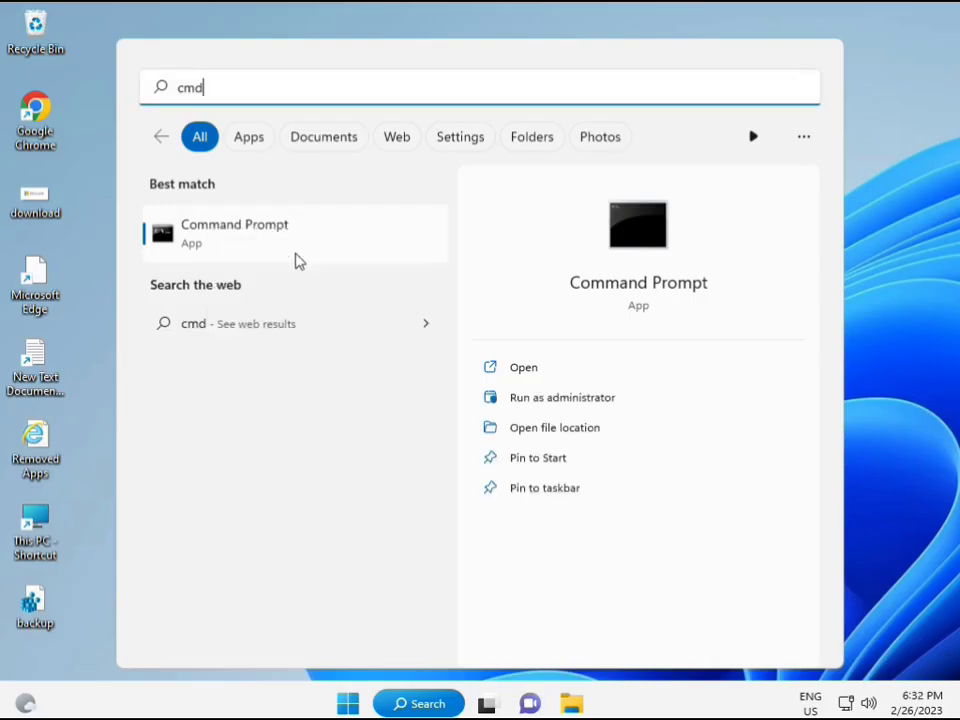
left_click(295, 255)
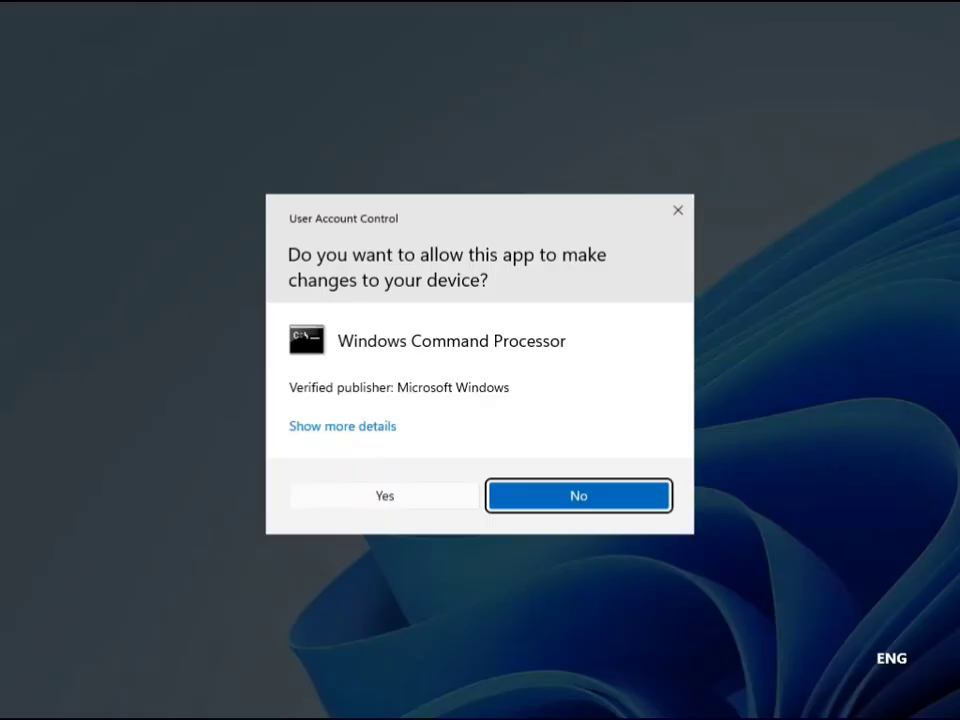
left_click(392, 495)
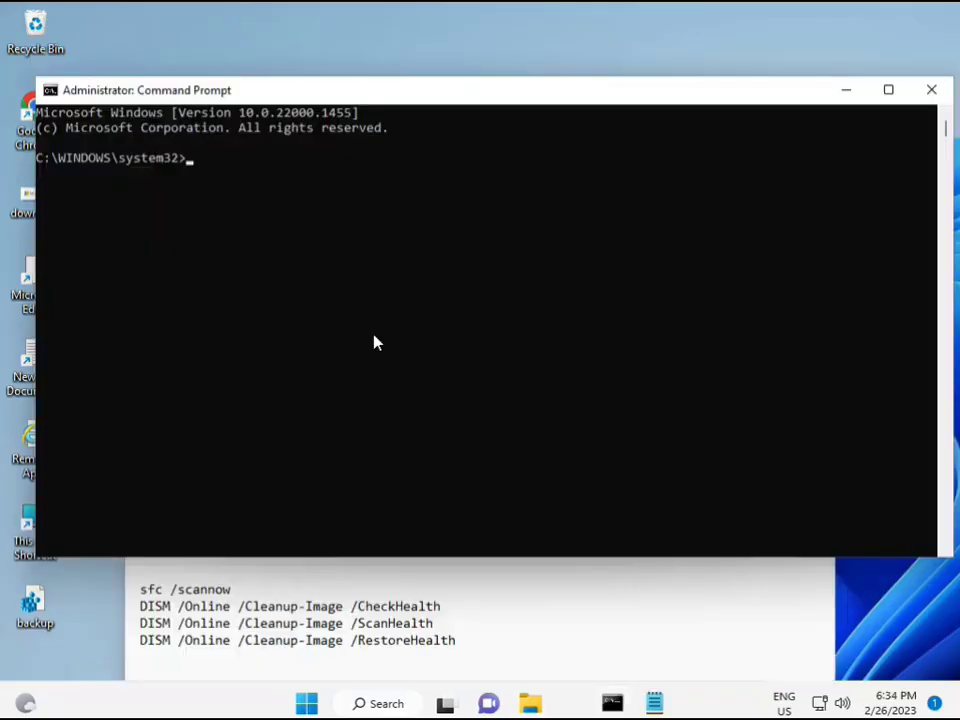
Run the system file check with sfc /scannow in the elevated Command Prompt.
left_click(194, 159)
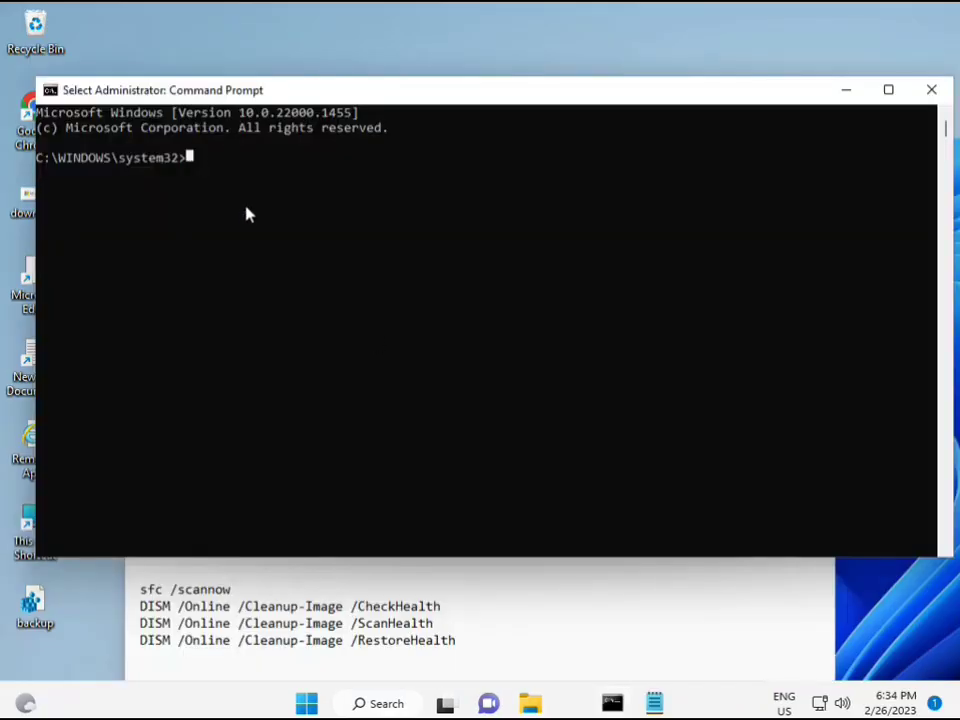
type("sca")
key("BackSpace")
key("BackSpace")
key("BackSpace")
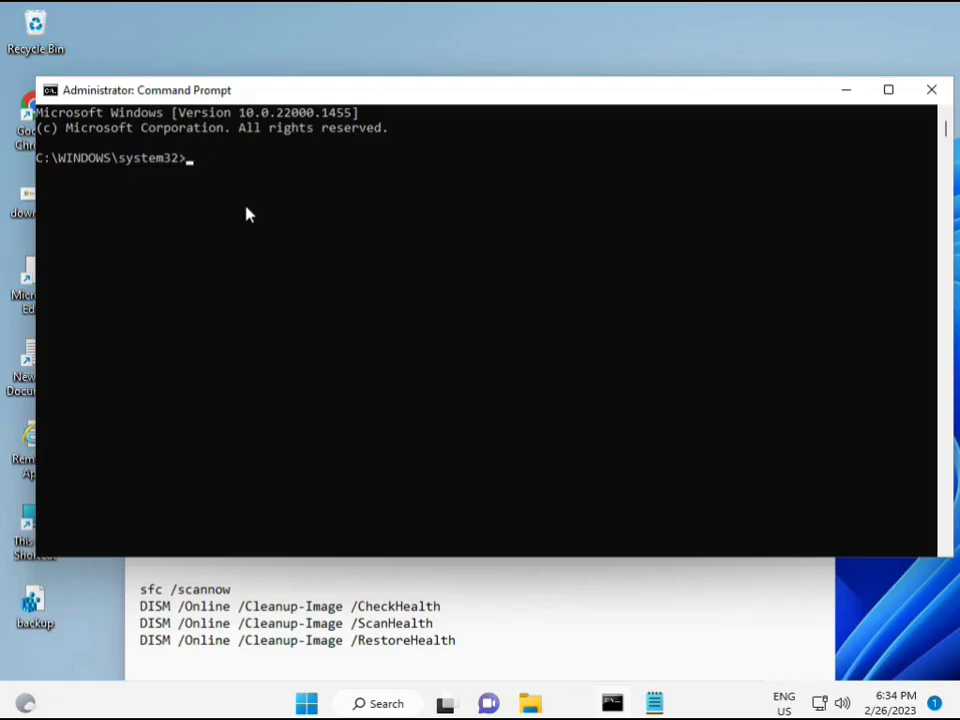
type("sfc /scannow")
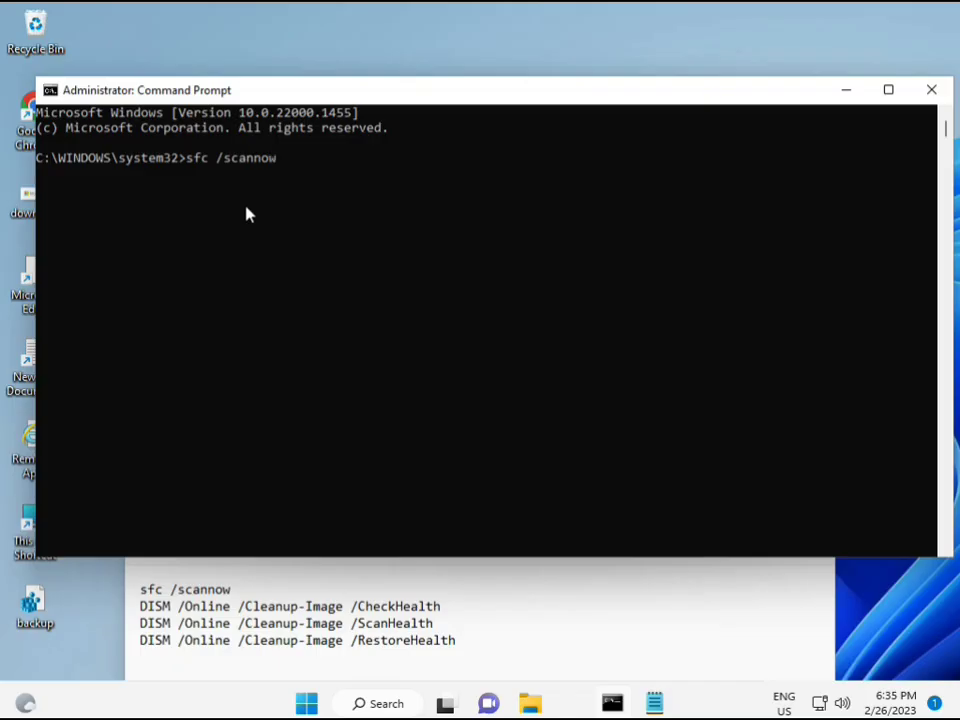
key("Return")
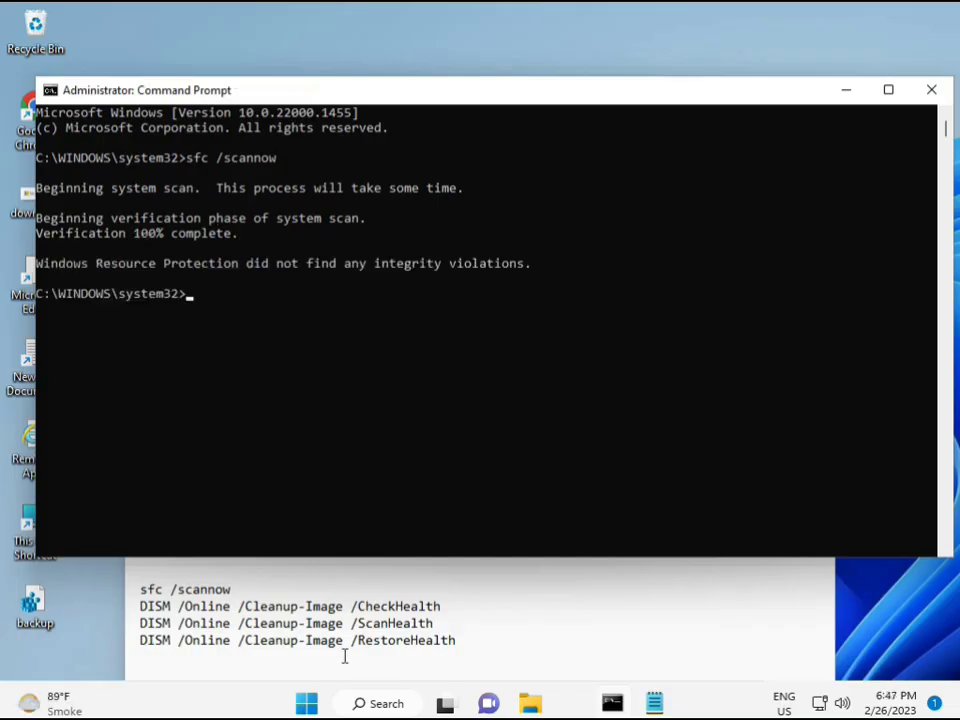
Copy DISM /Online /Cleanup-Image /CheckHealth from the Notepad document, paste it into Command Prompt and run it.
left_click_drag(140, 606, 450, 607)
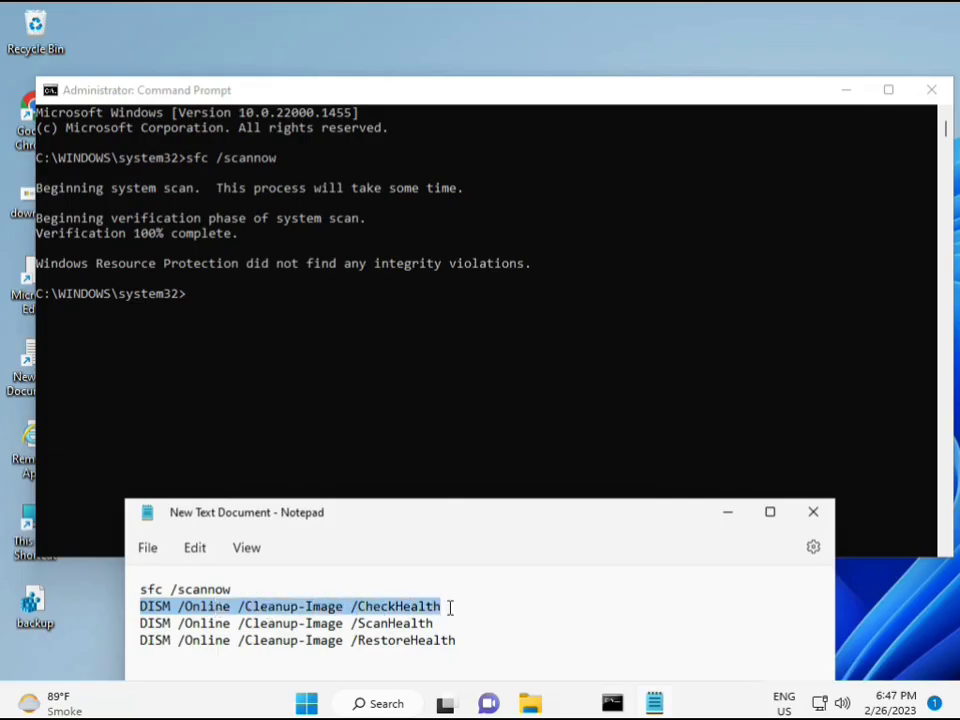
right_click(257, 612)
left_click(297, 321)
left_click(242, 311)
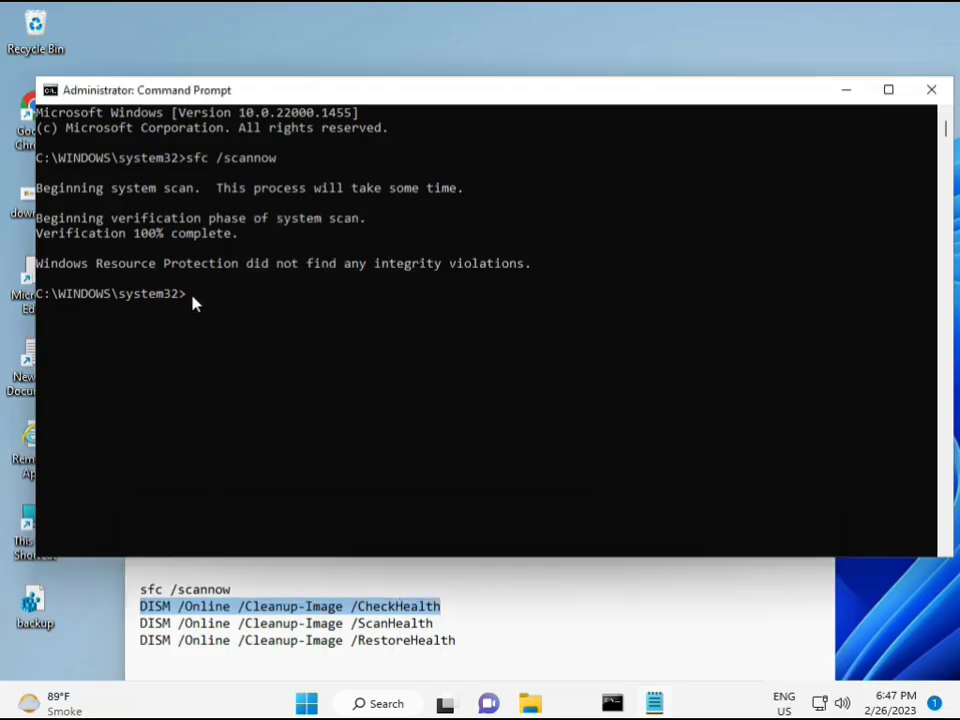
right_click(78, 92)
mouse_move(161, 234)
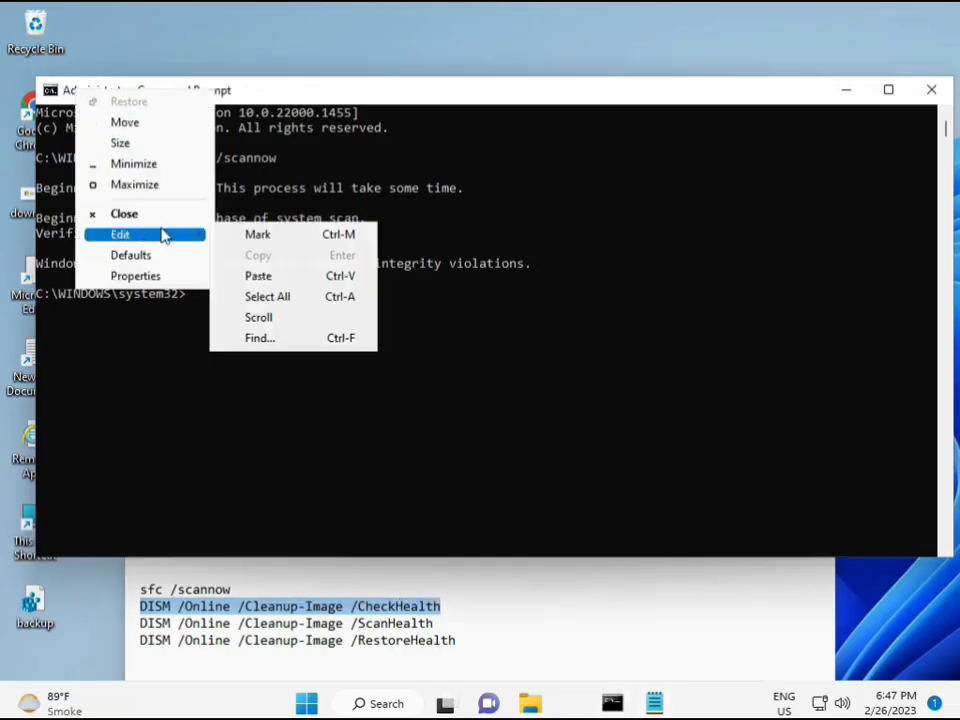
left_click(253, 277)
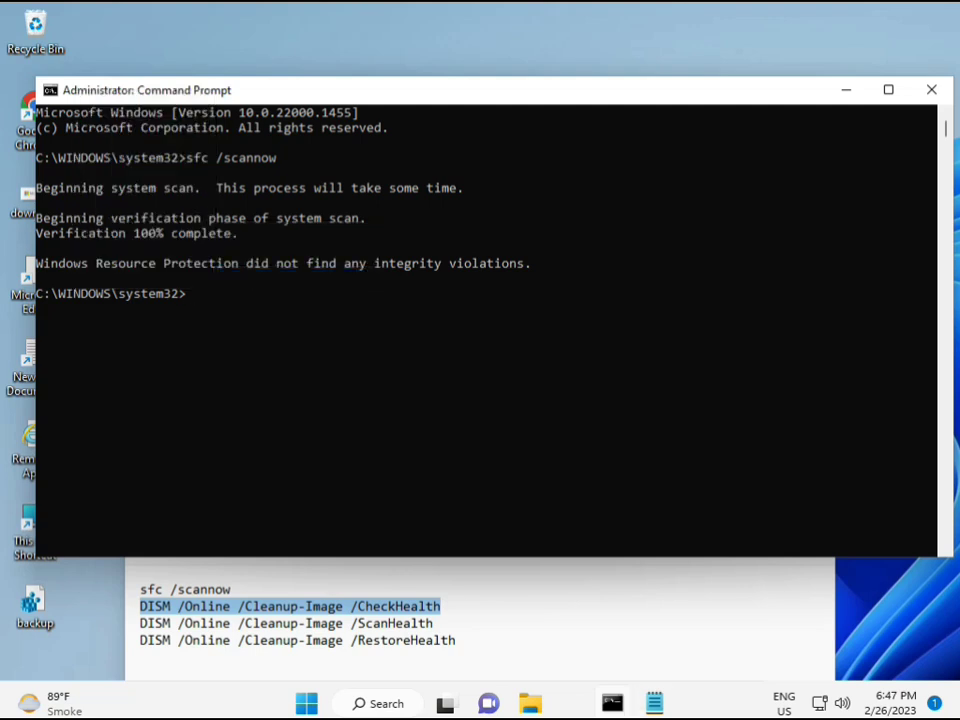
mouse_move(654, 703)
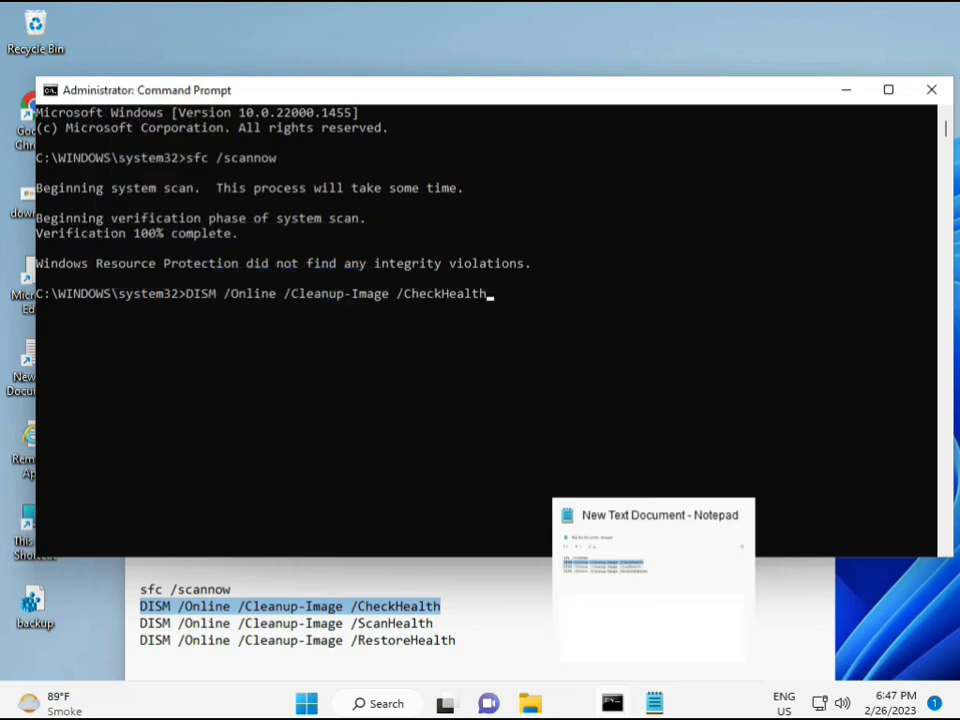
left_click(184, 295)
key("Return")
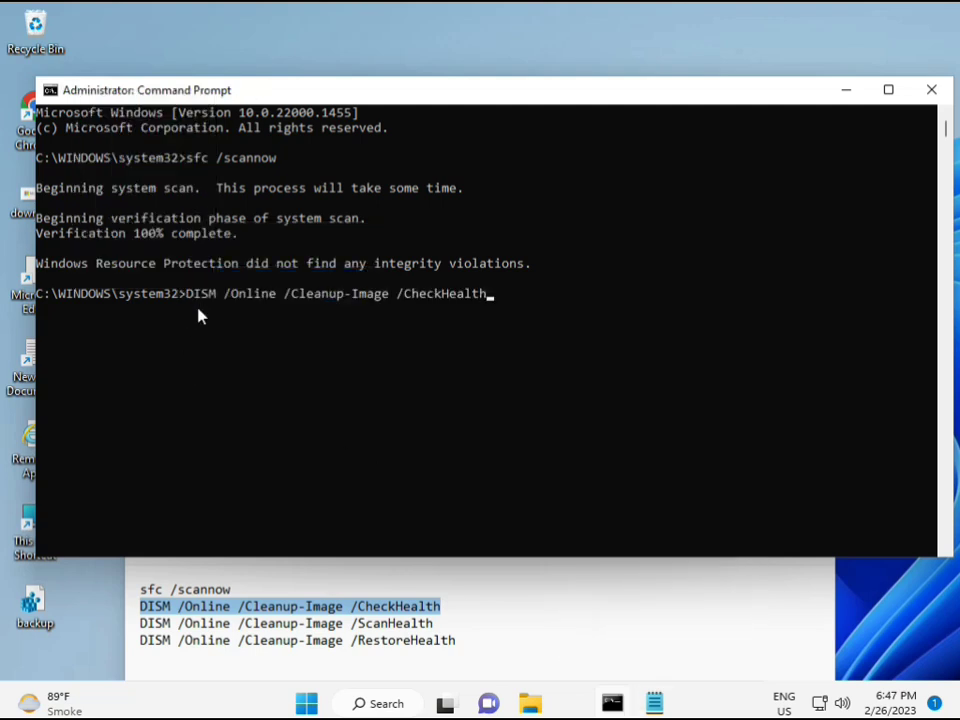
key("Return")
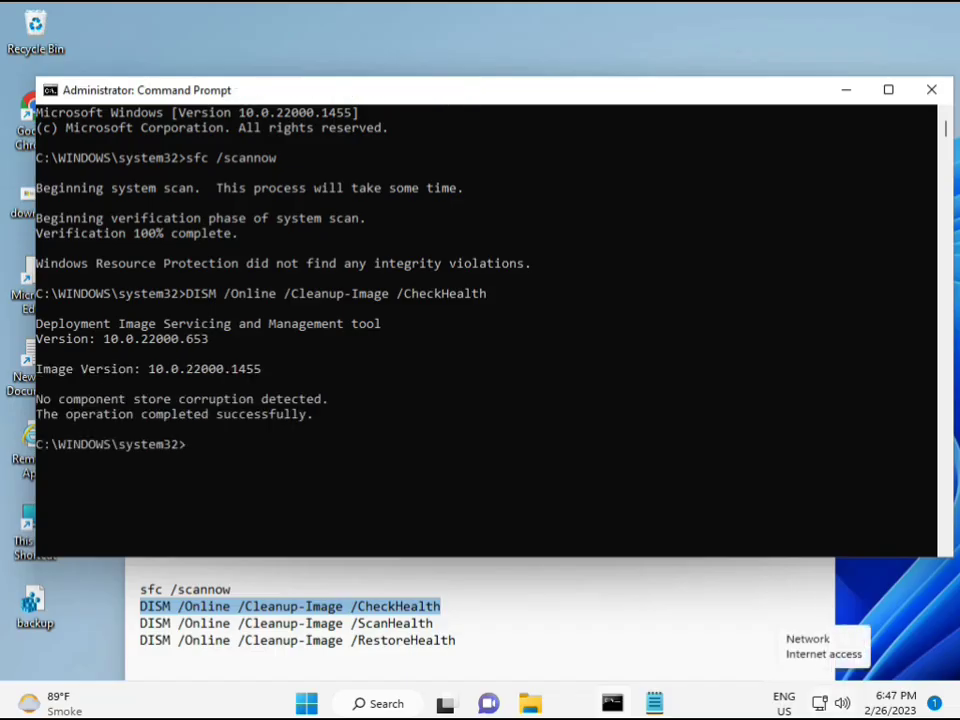
Copy DISM /Online /Cleanup-Image /ScanHealth from the Notepad document, paste it into the elevated Command Prompt and run it.
left_click(142, 622)
left_click(456, 626, "shift")
key("ctrl+c")
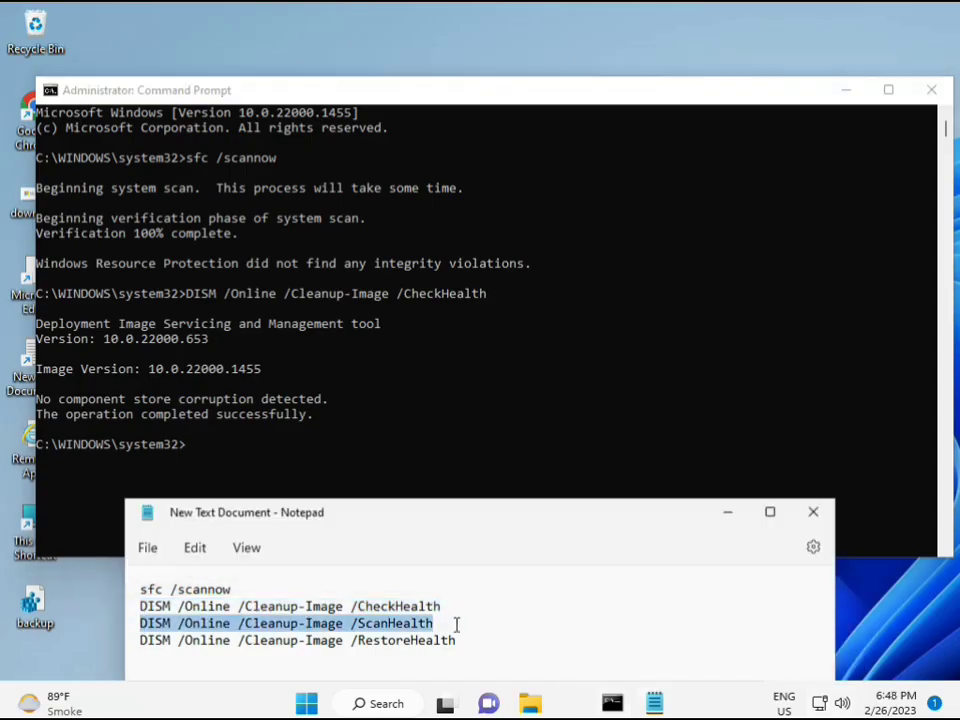
right_click(425, 625)
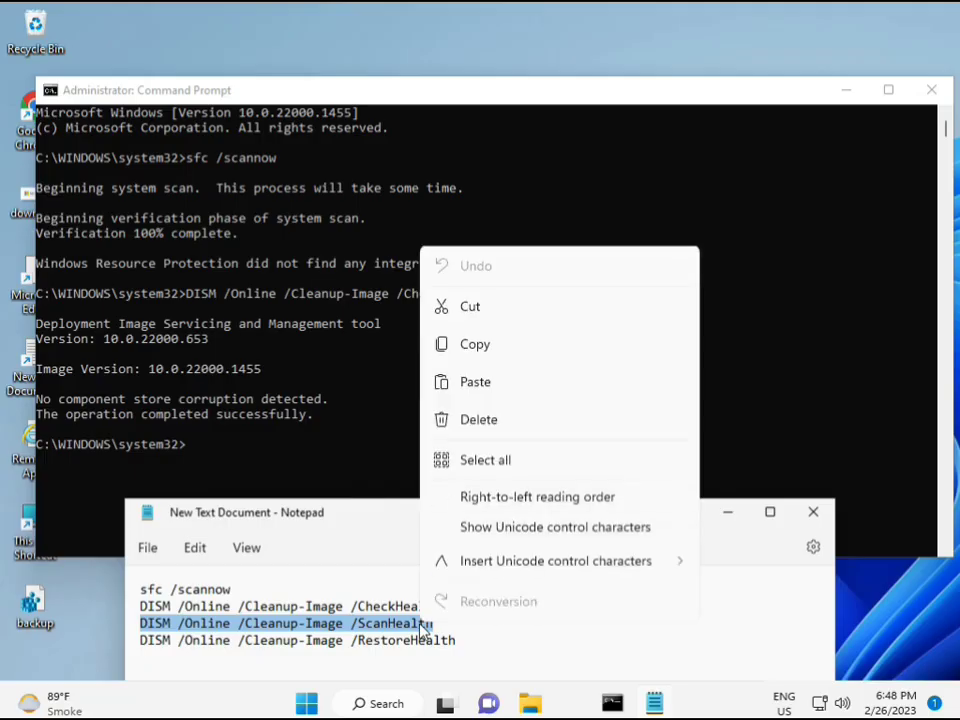
left_click(465, 356)
left_click(224, 457)
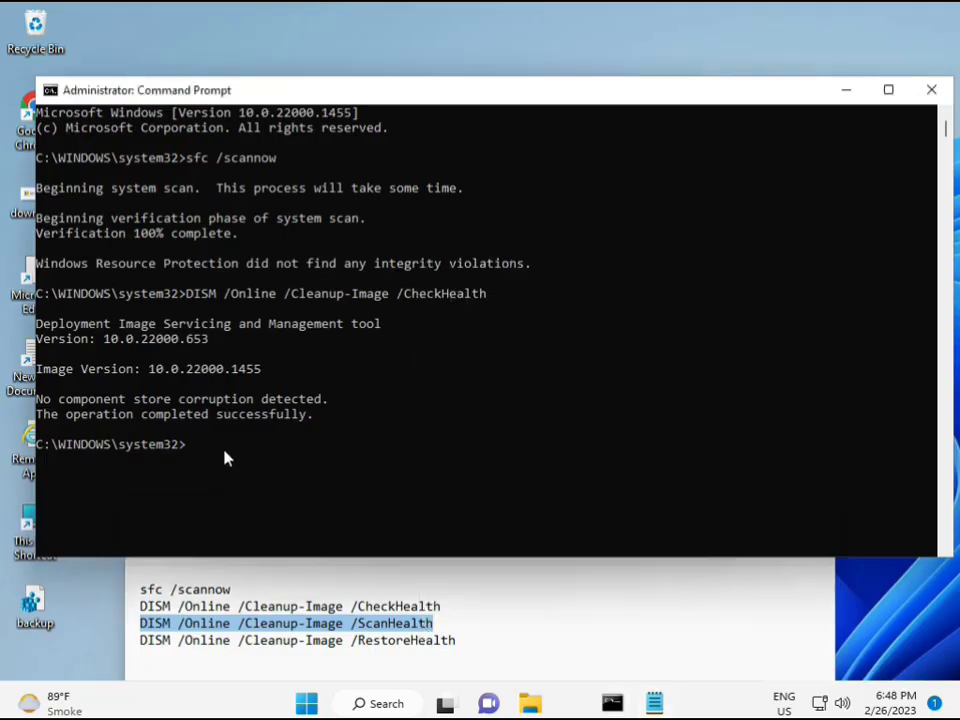
left_click(192, 451)
right_click(194, 453)
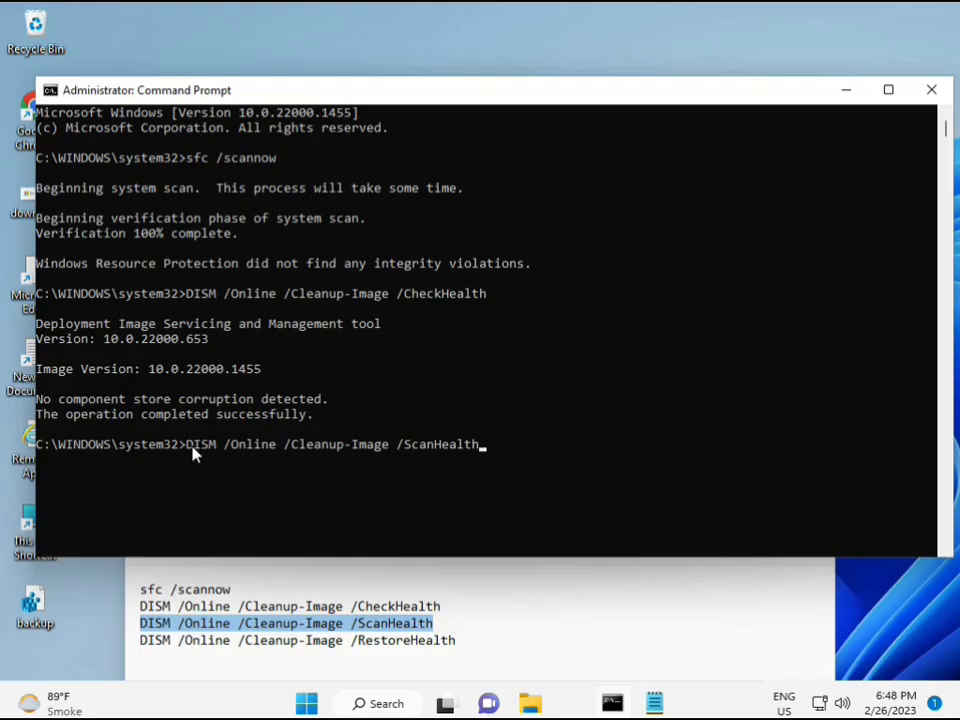
key("Return")
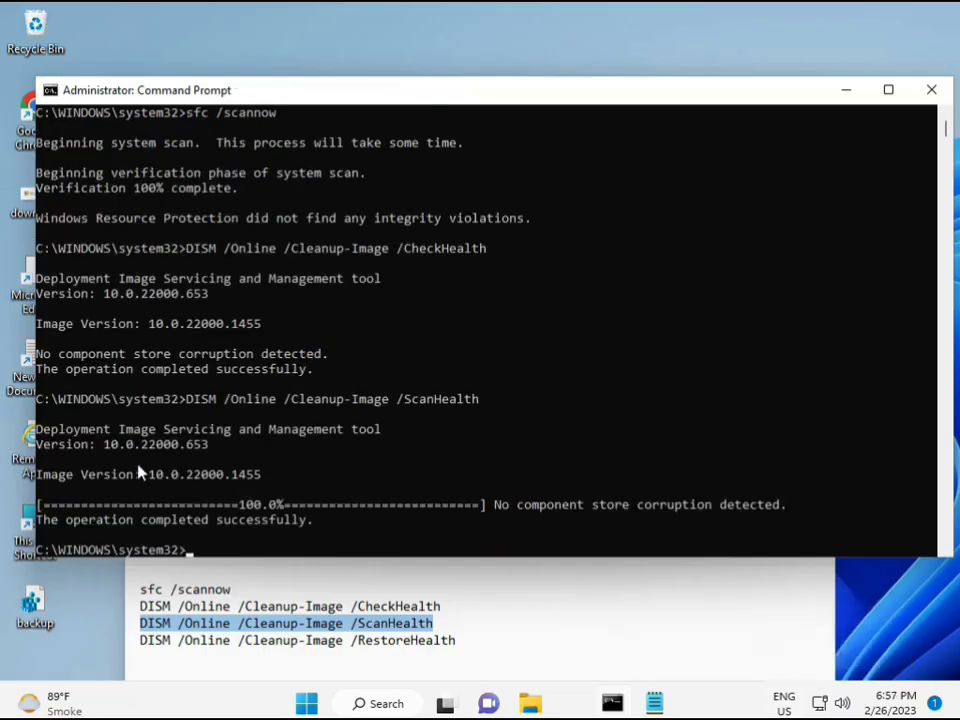
left_click_drag(216, 520, 313, 525)
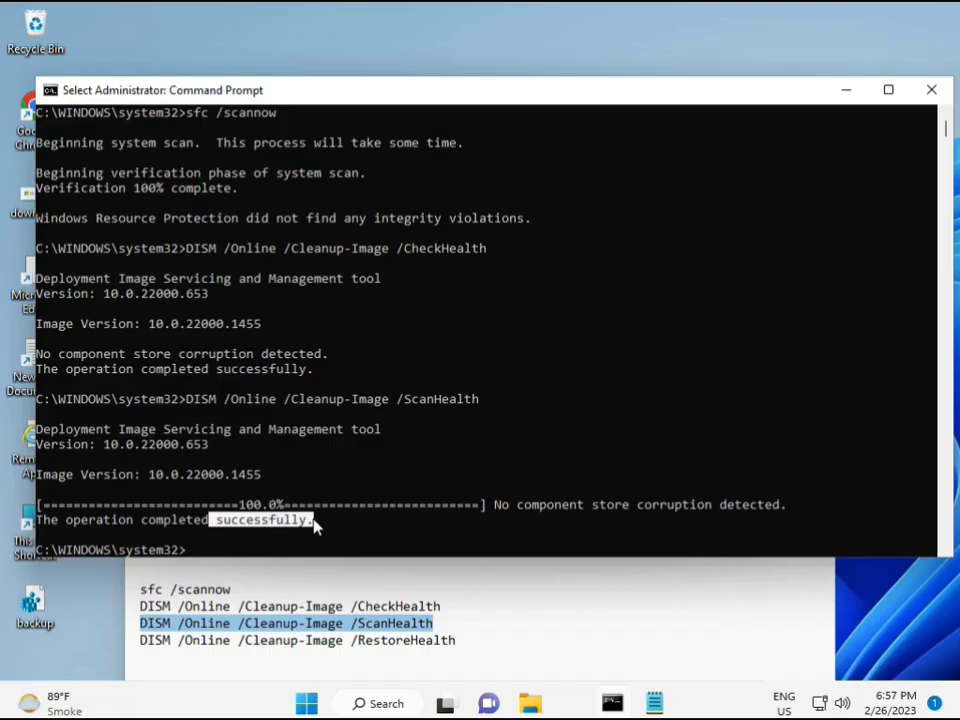
Copy DISM /Online /Cleanup-Image /RestoreHealth from the Notepad document and paste it at the Command Prompt.
left_click(228, 645)
triple_click(228, 645)
right_click(229, 646)
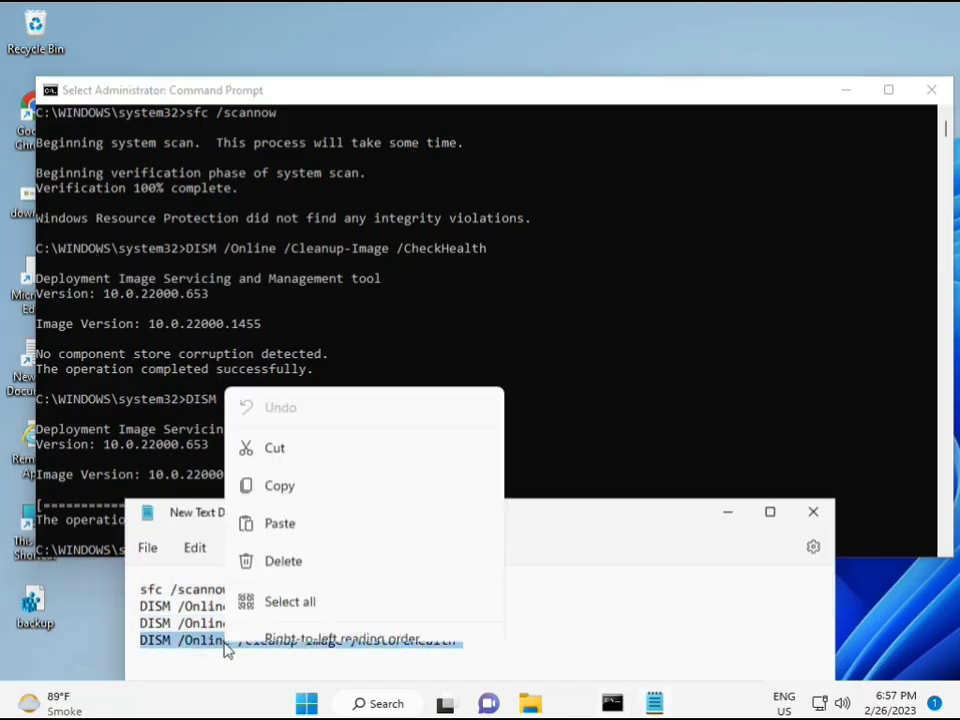
left_click(317, 368)
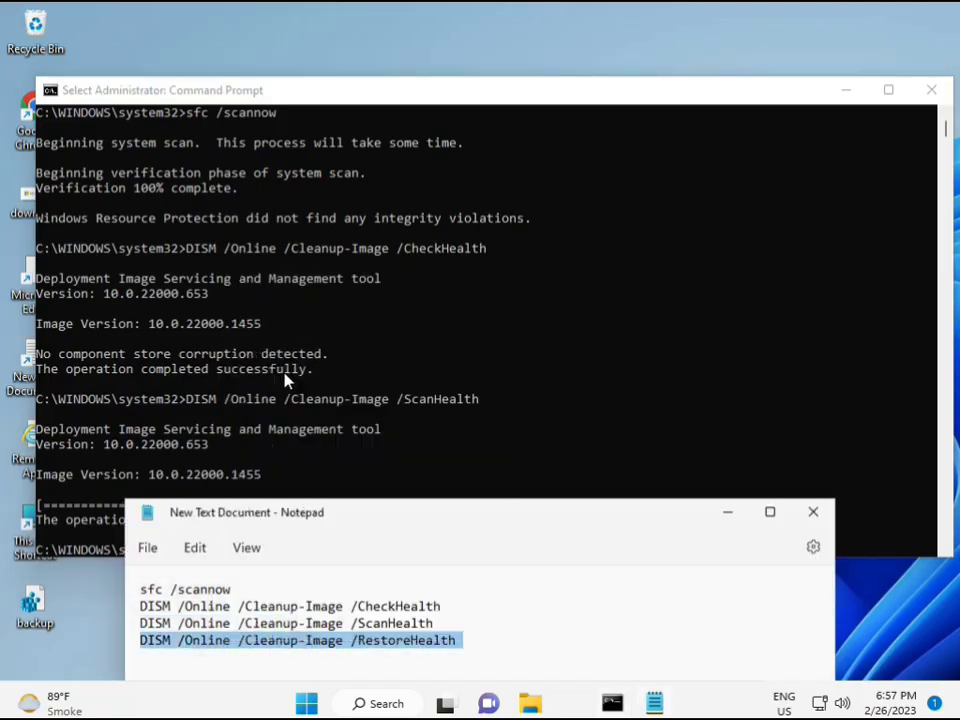
left_click(268, 492)
left_click(190, 552)
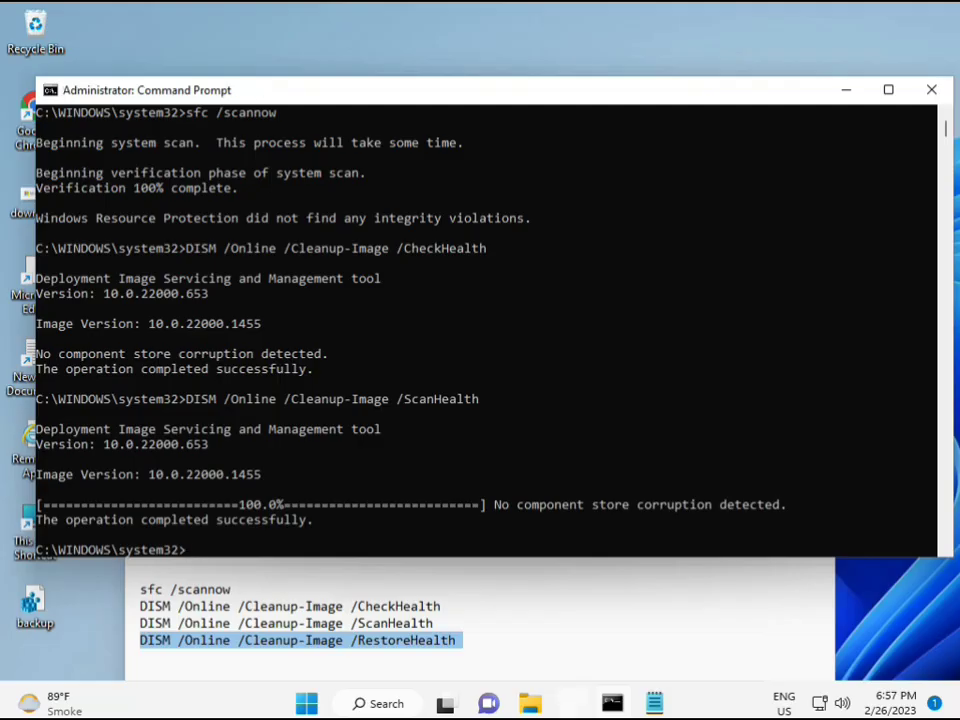
key("ctrl+v")
Run the pasted DISM RestoreHealth command to repair the Windows image.
scroll(583, 452, "down", 9)
scroll(600, 450, "up", 9)
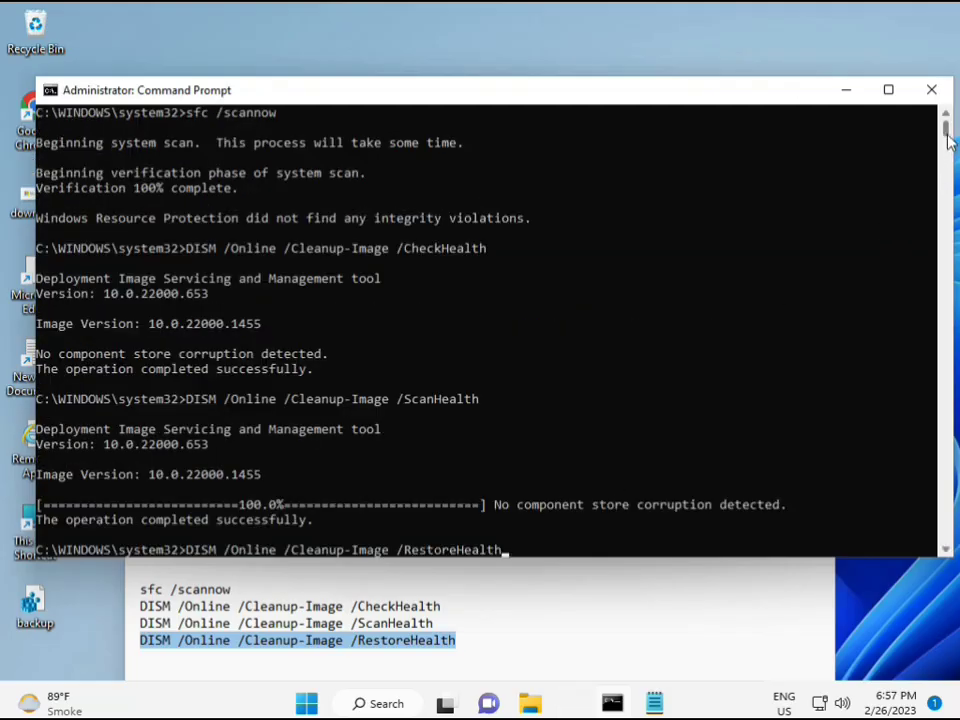
scroll(949, 141, "down", 15)
scroll(949, 141, "up", 15)
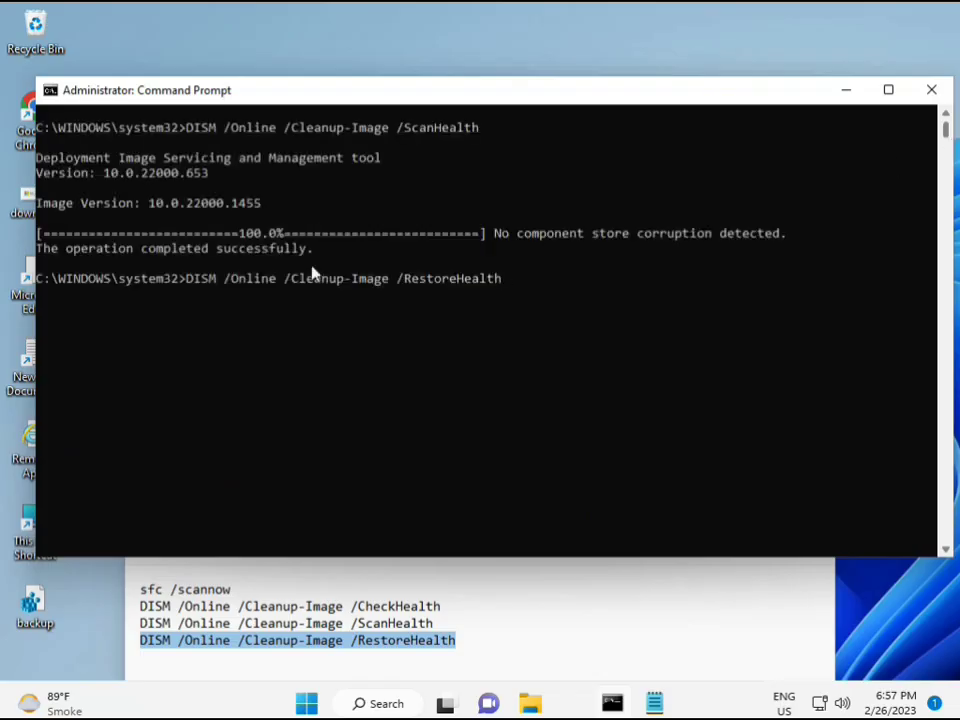
left_click(191, 280)
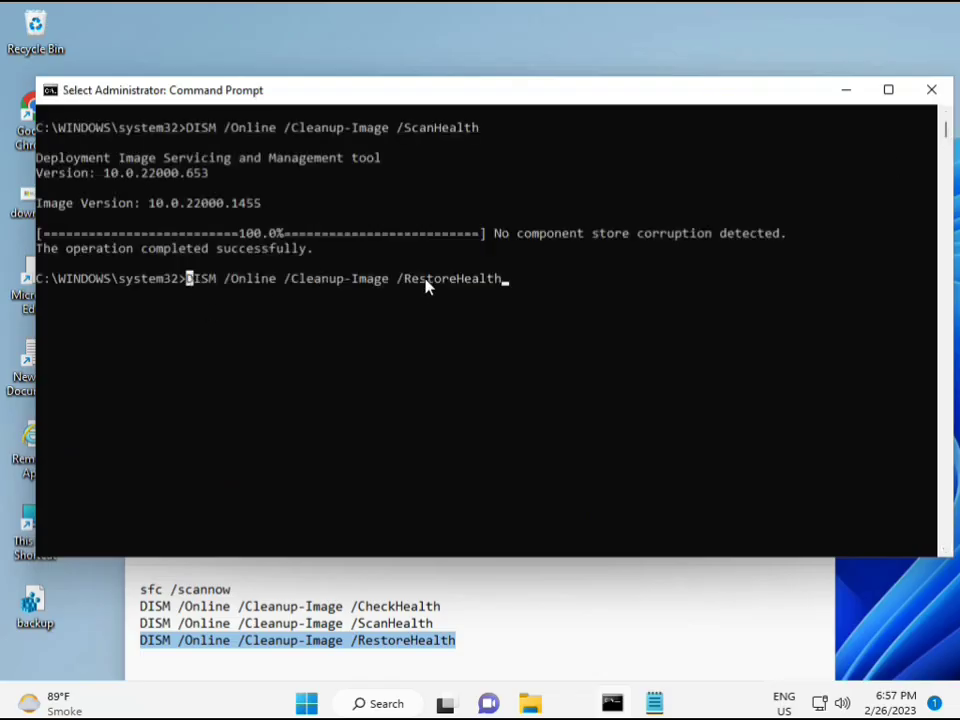
key("Escape")
key("Return")
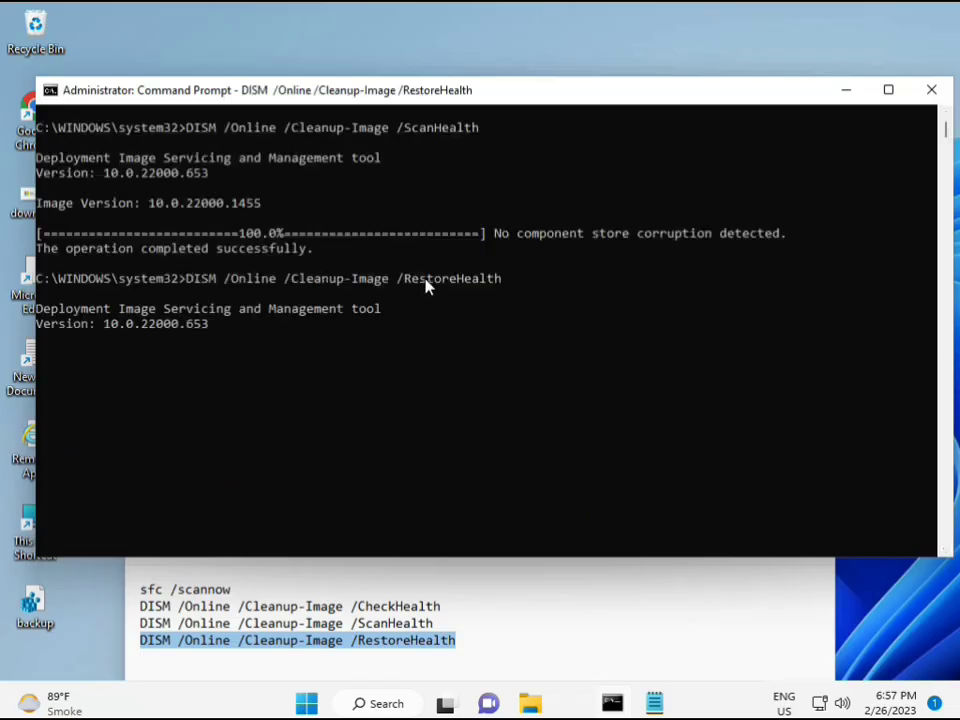